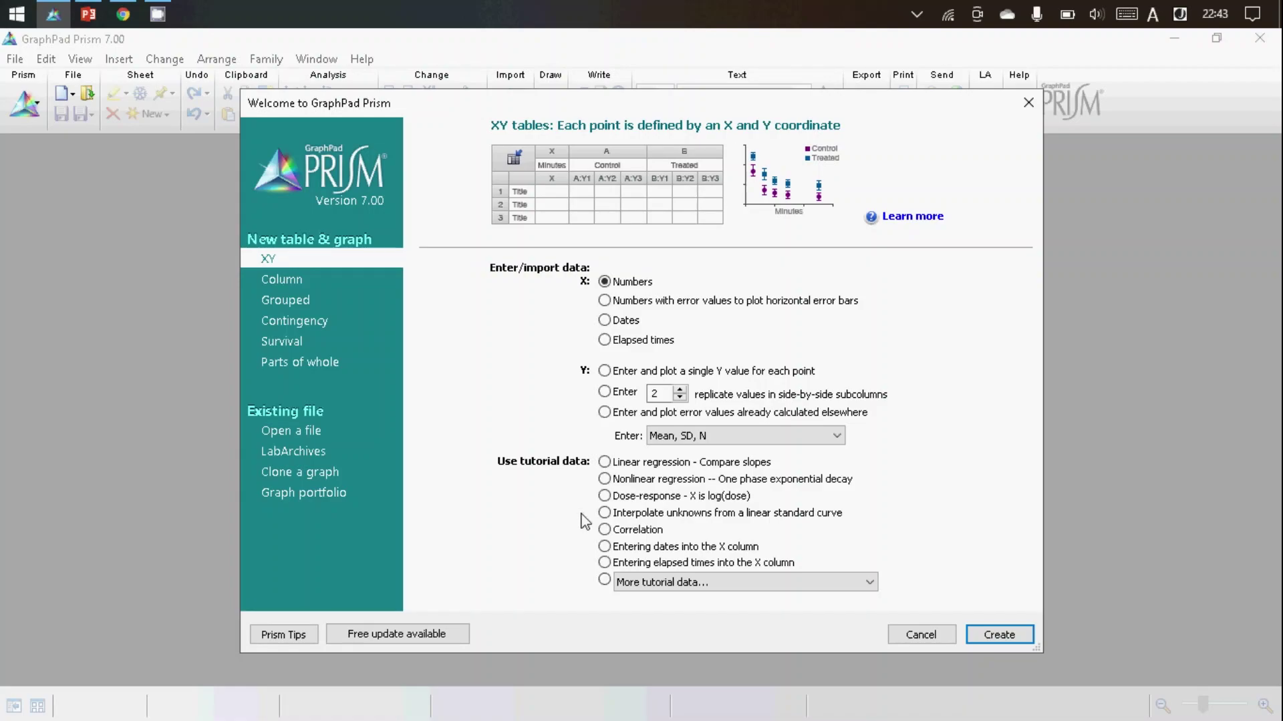
Create the Correlation tutorial table (Ozone, Solar.R, Wind, Temp) and select the Ozone X column.
left_click(606, 530)
left_click(984, 633)
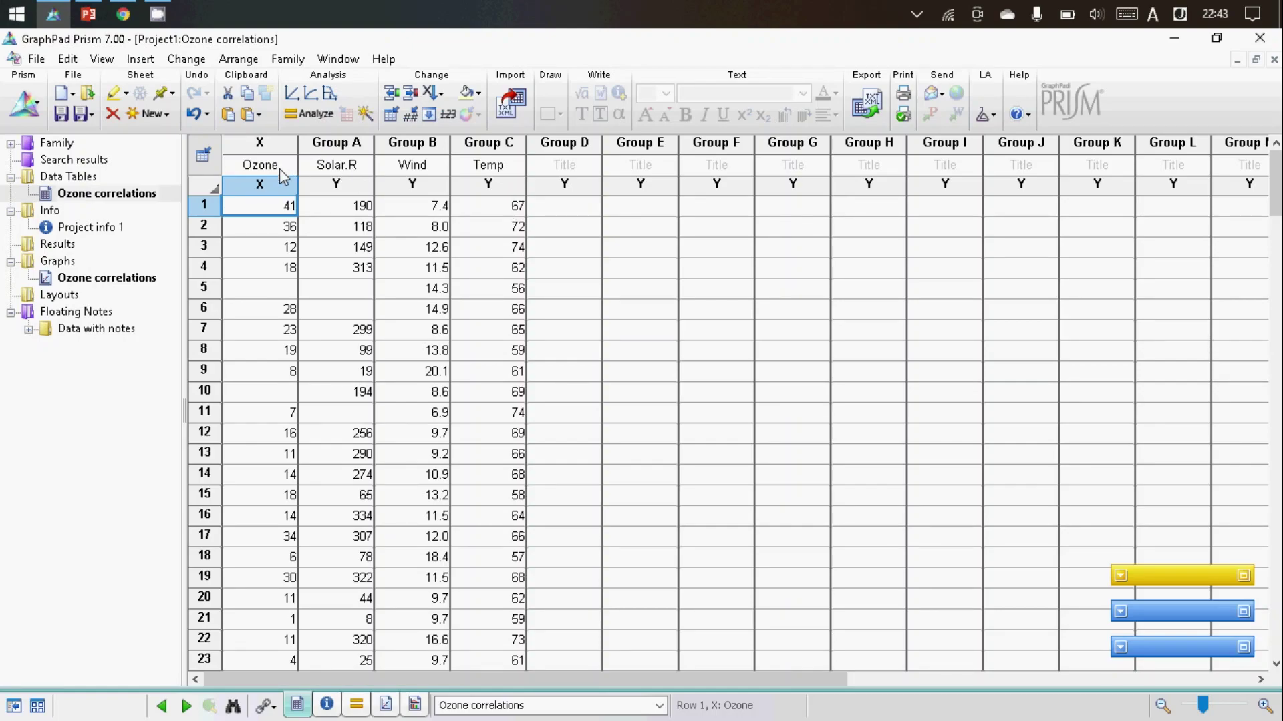
left_click(275, 145)
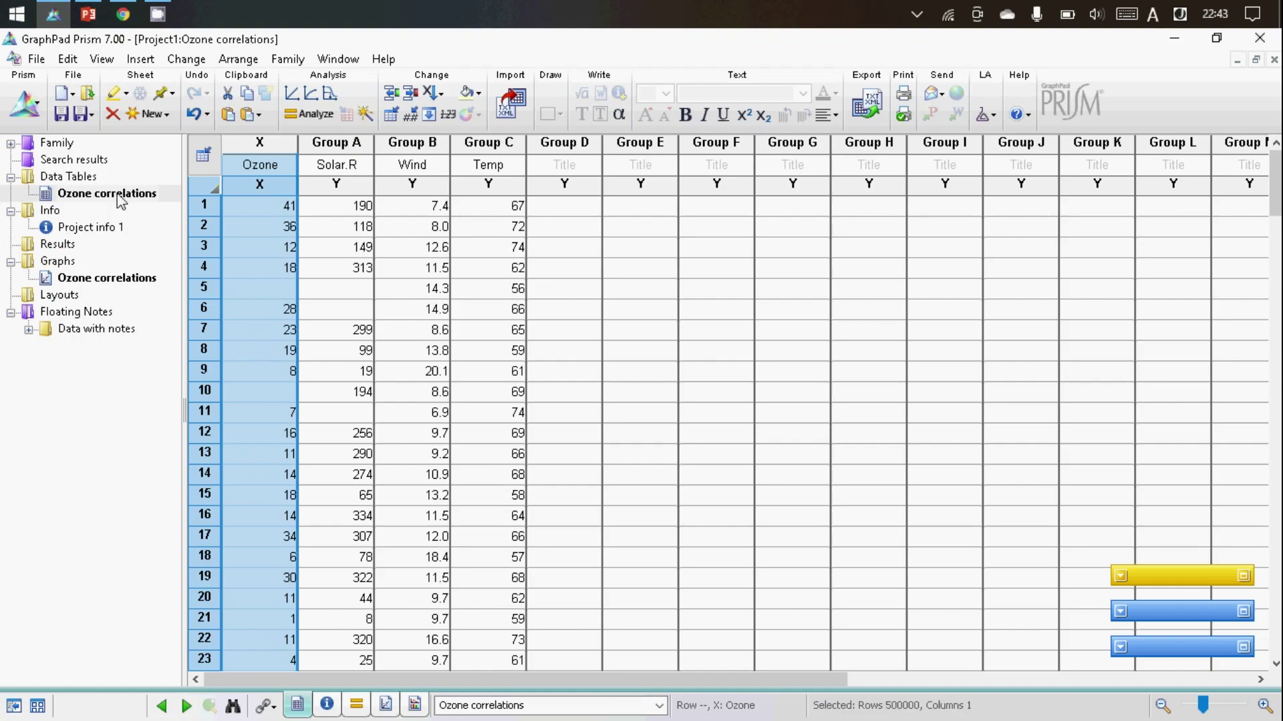
Run a Correlation analysis of Ozone (X) against each of Solar.R, Wind and Temp.
left_click(298, 115)
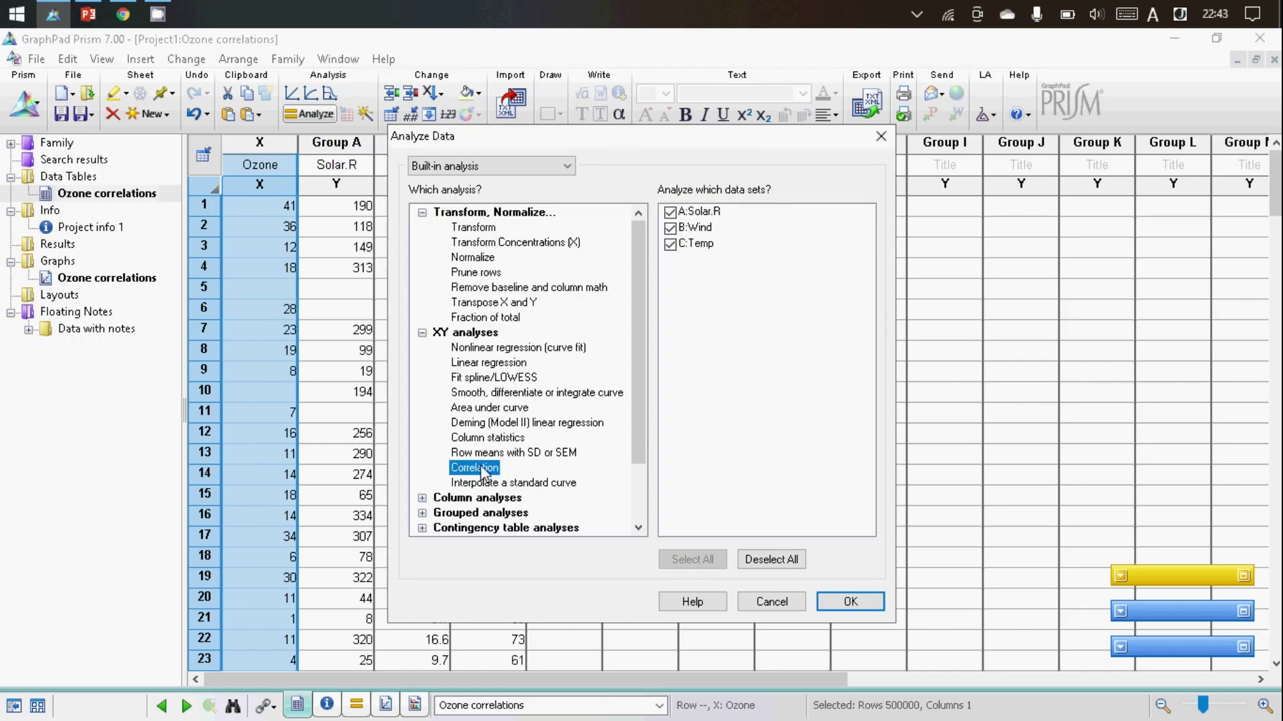
left_click(878, 603)
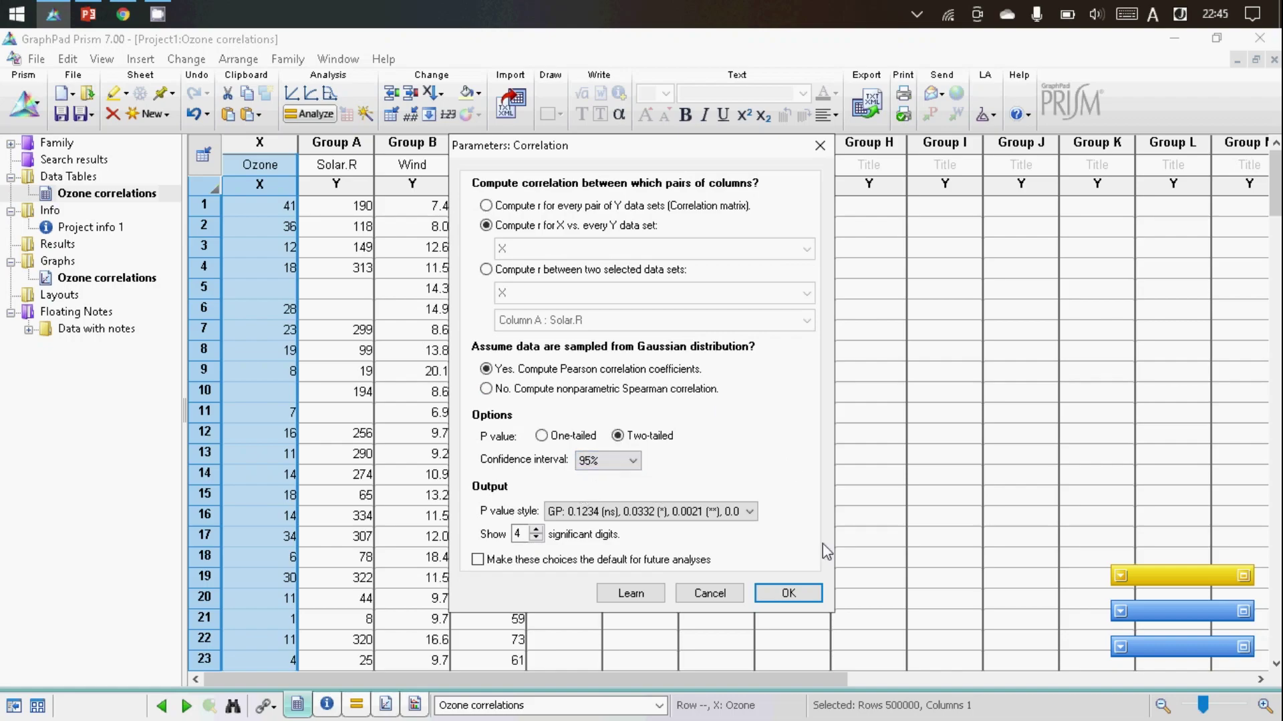
left_click(789, 593)
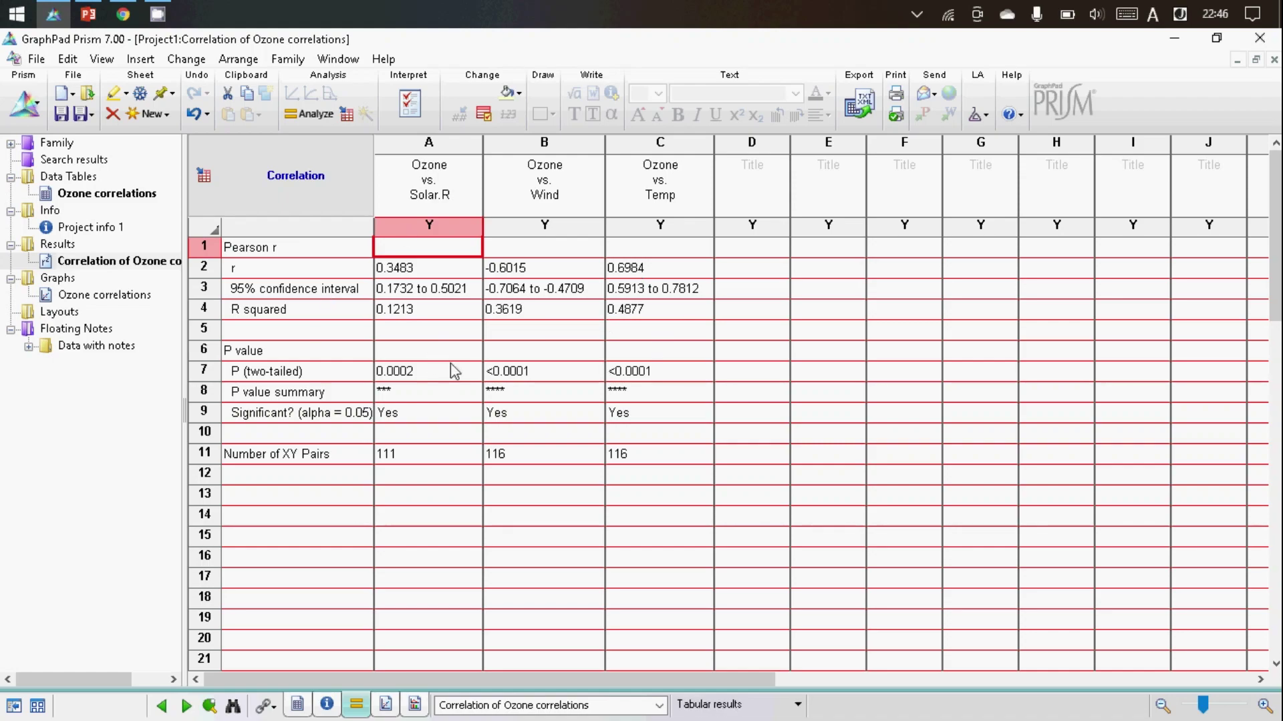
left_click(326, 376)
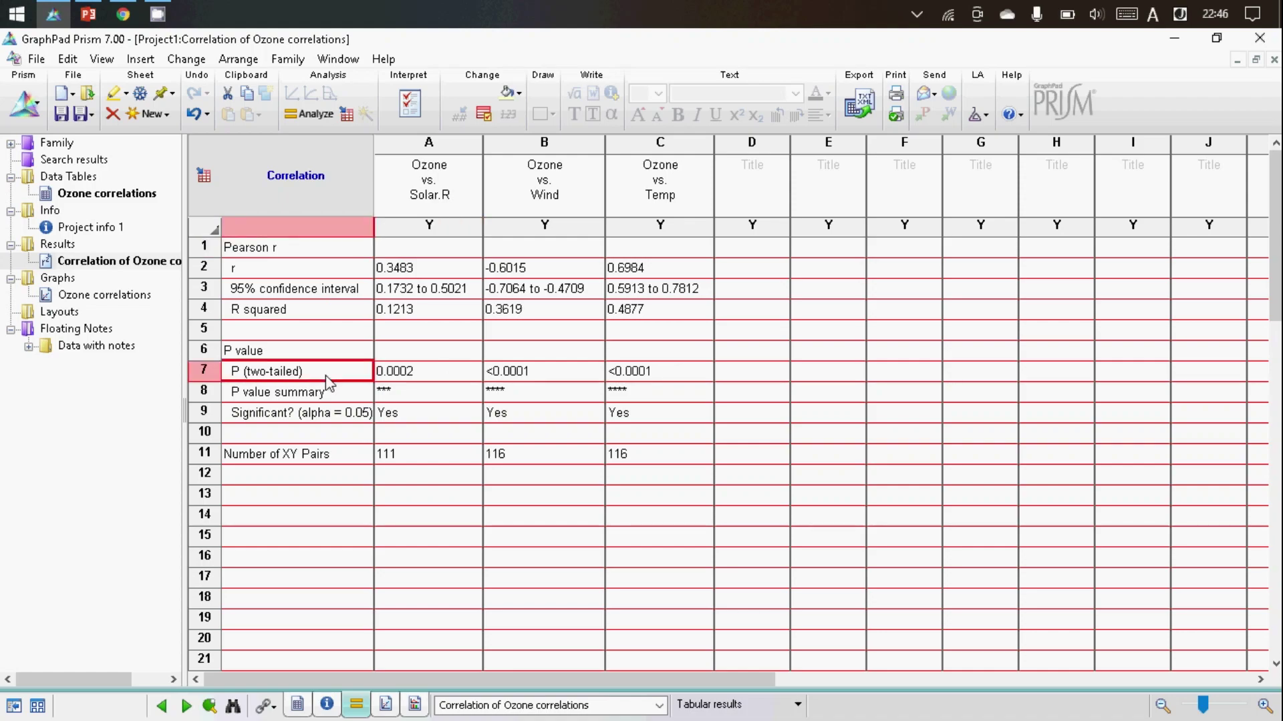
left_click_drag(410, 376, 642, 378)
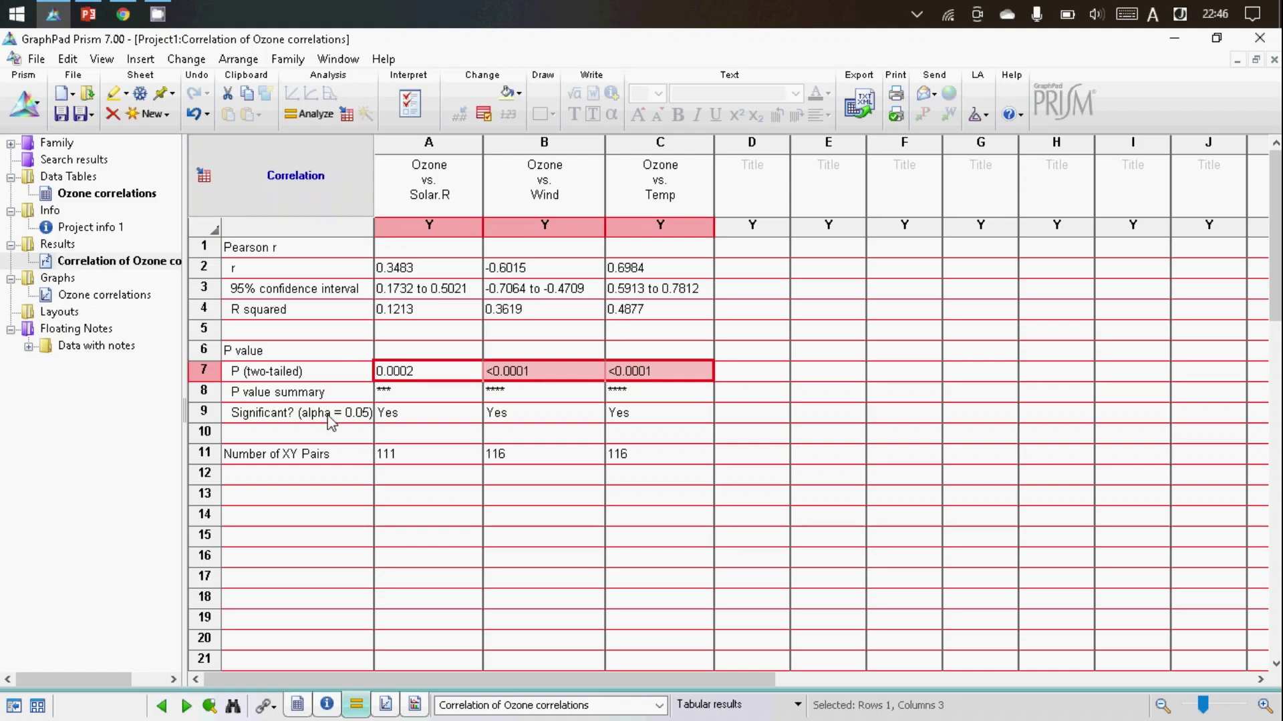
left_click(455, 416)
left_click(203, 411)
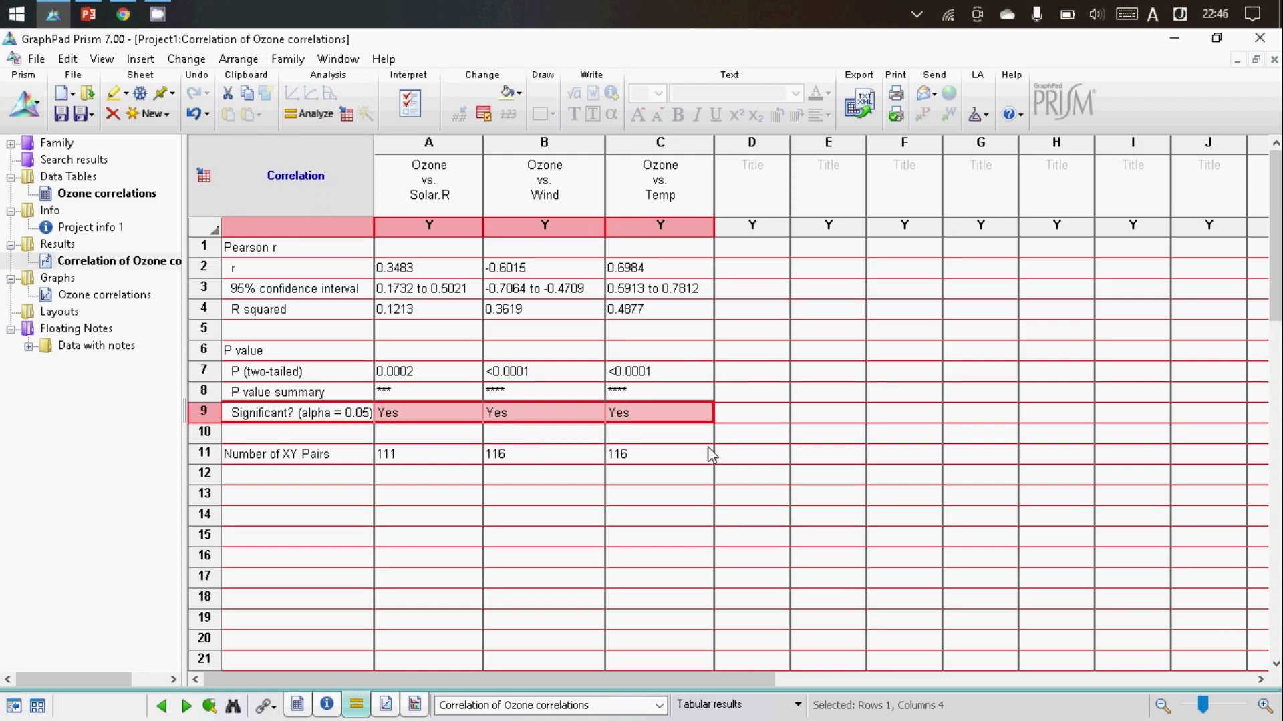
left_click(568, 310)
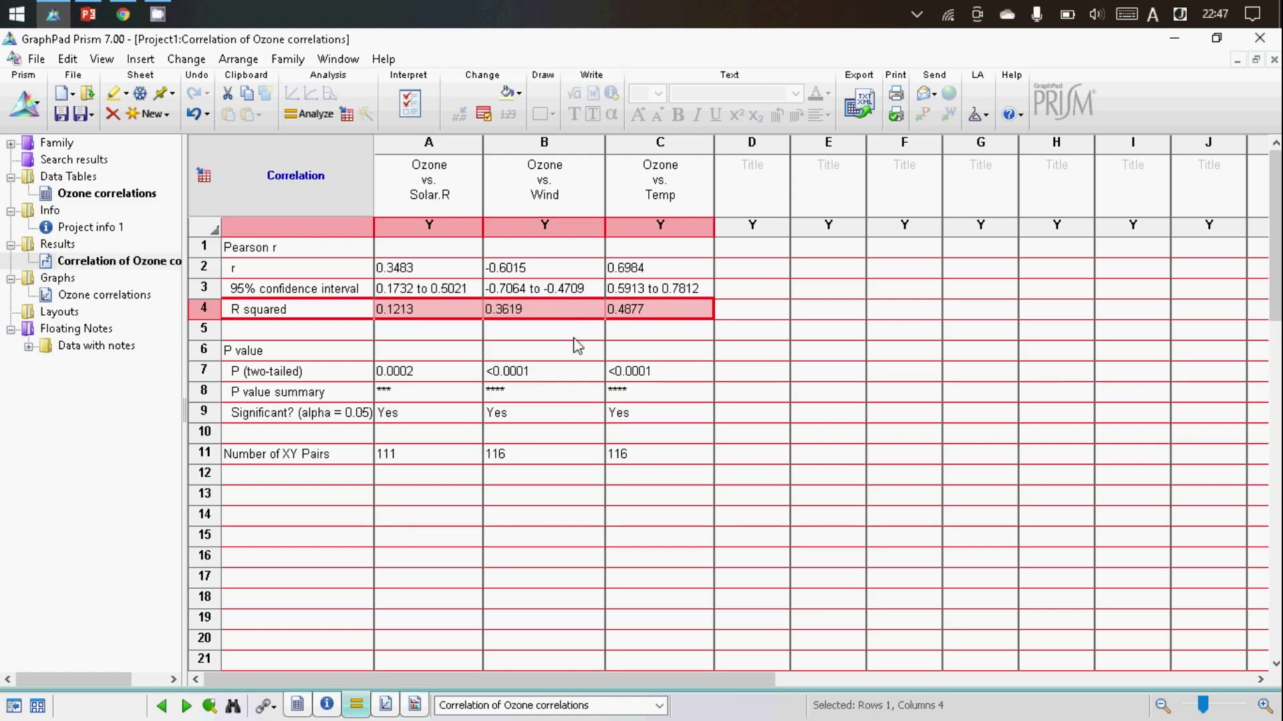
Paste the Ozone X column values into Group D.
left_click(573, 501)
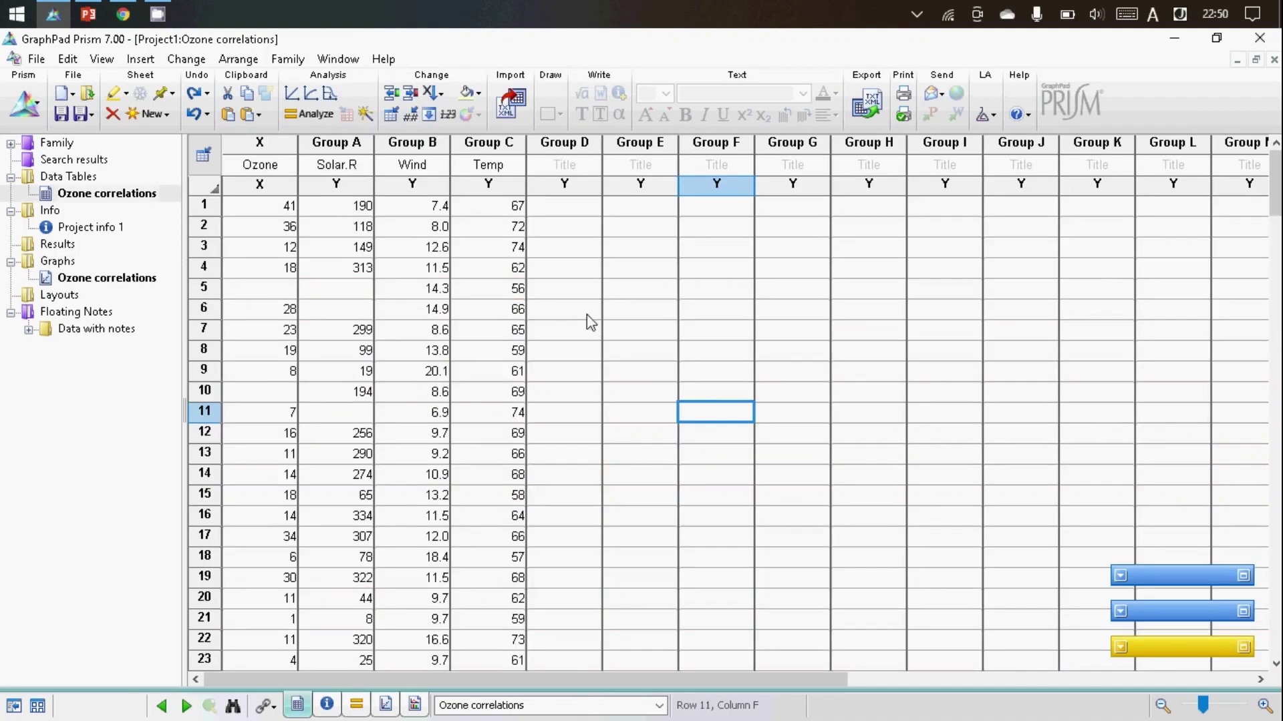
left_click(286, 167)
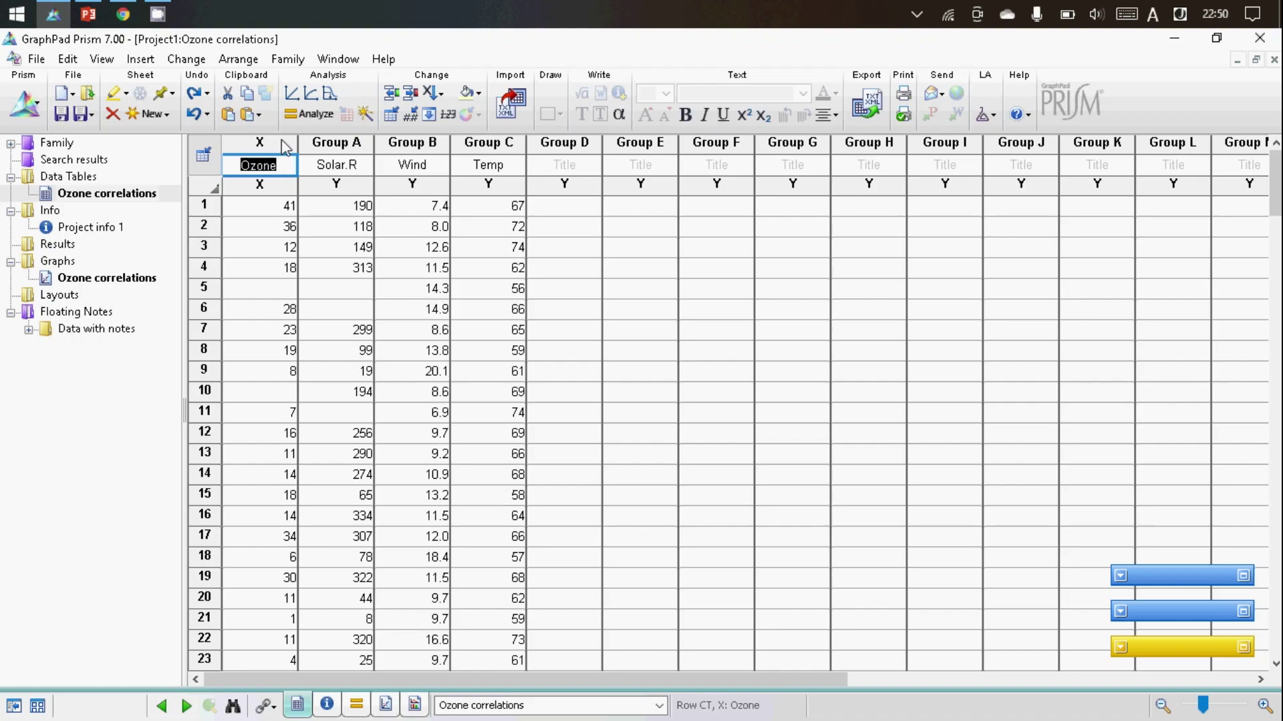
left_click(286, 146)
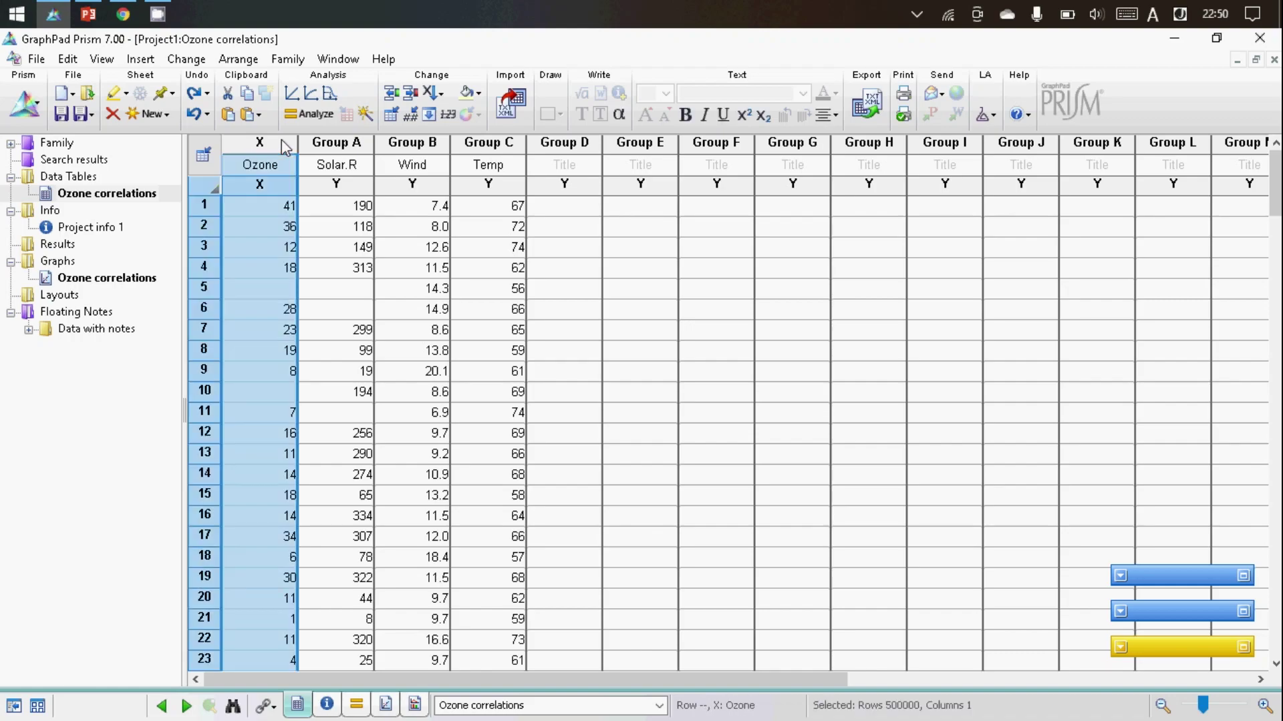
left_click(565, 165)
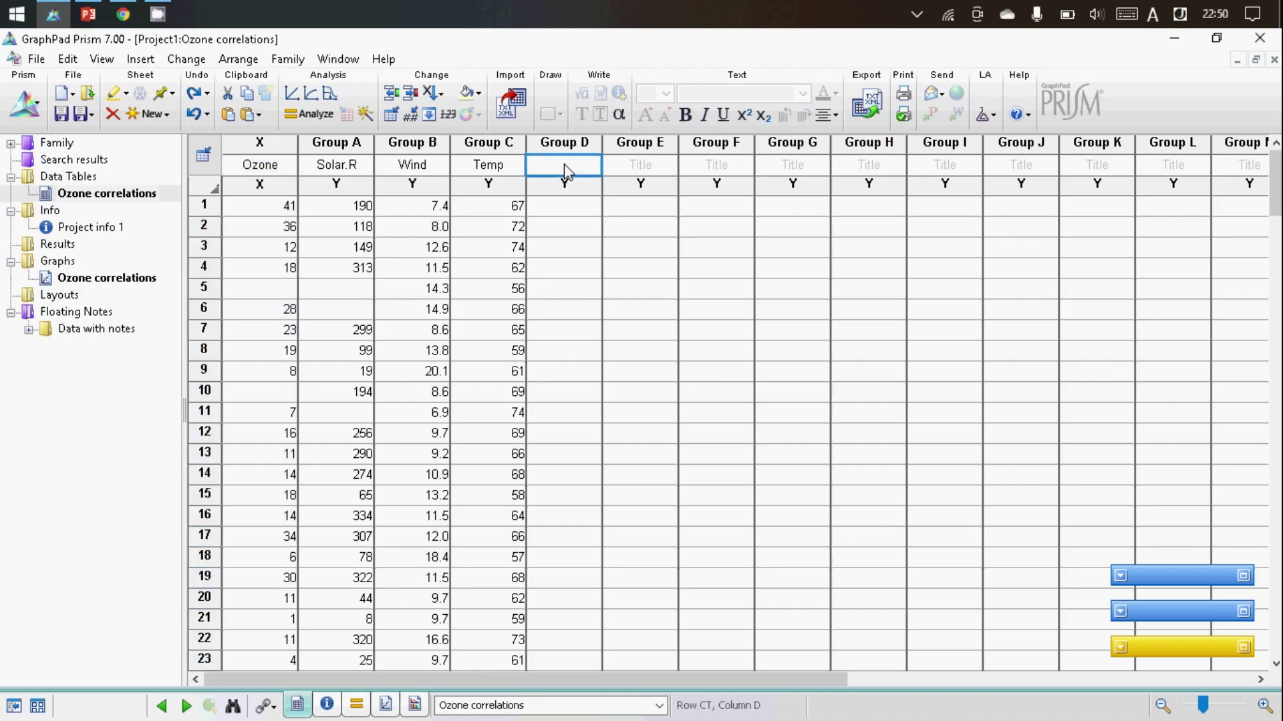
key("ctrl+v")
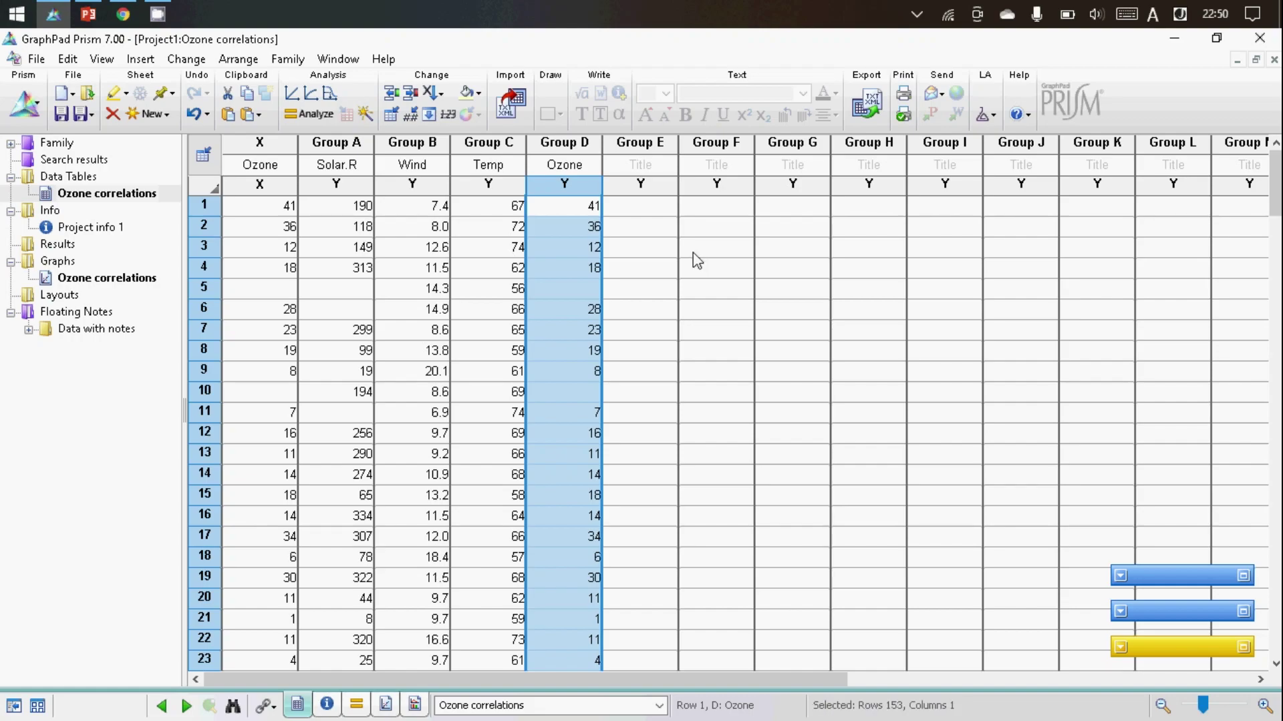
Change the table format to a Column table.
left_click(211, 163)
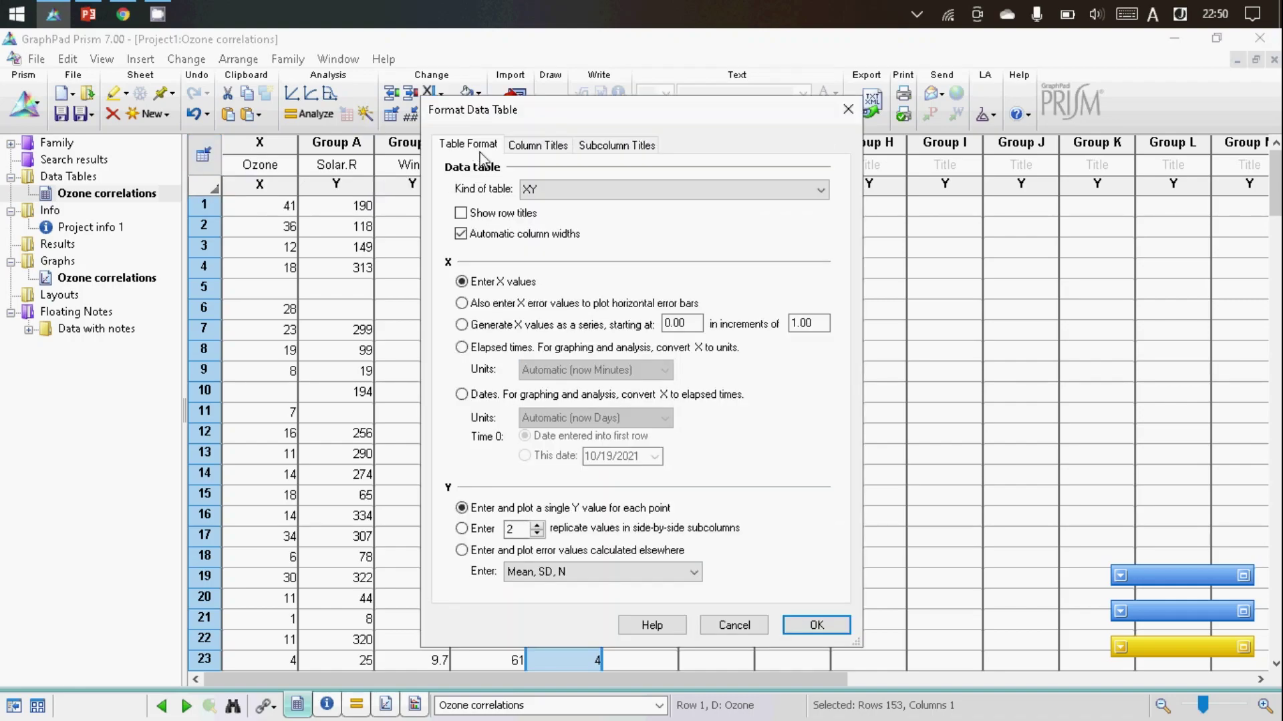
left_click(572, 197)
left_click(571, 219)
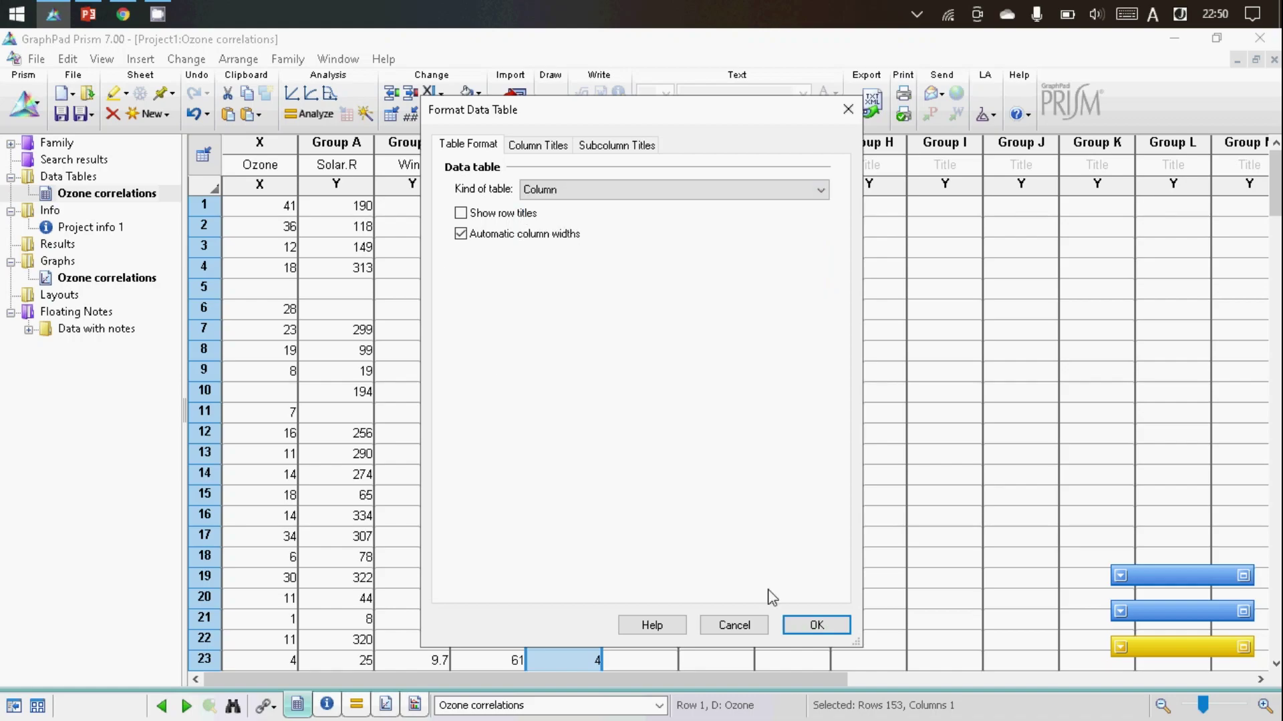
left_click(811, 627)
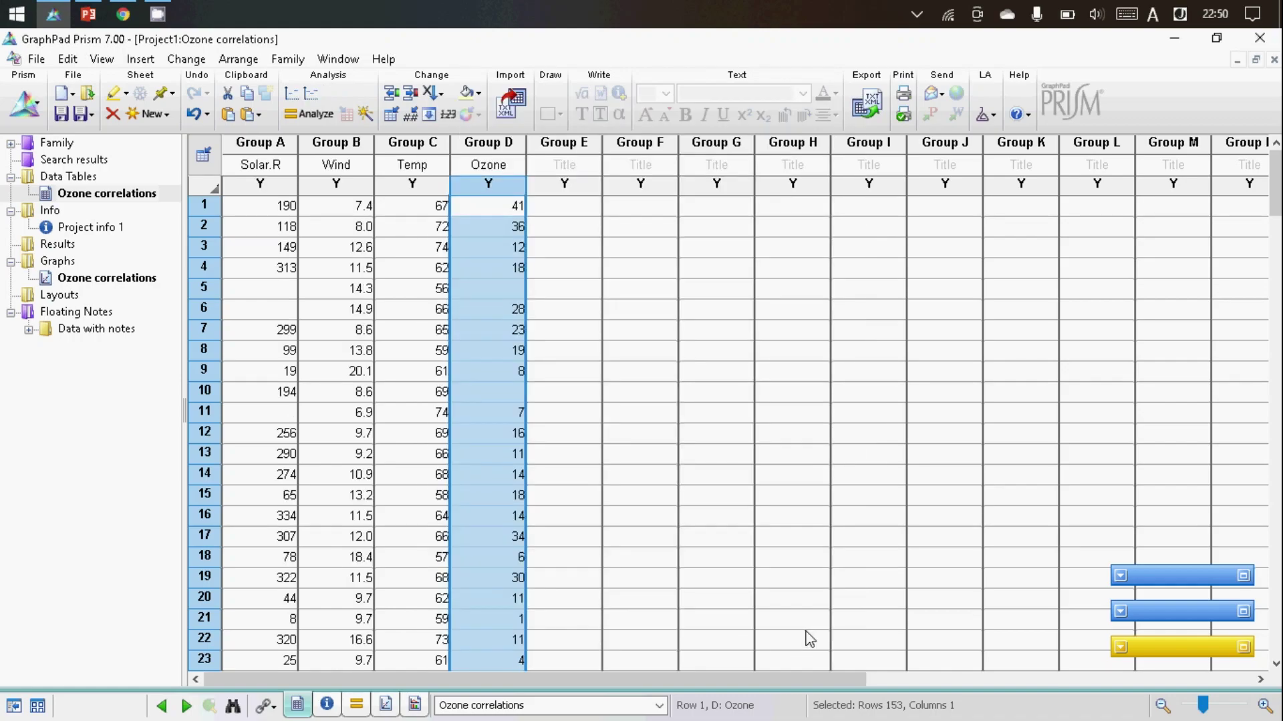
Compute a two-tailed Pearson r matrix for every pair of Solar.R, Wind, Temp and Ozone.
left_click(132, 199)
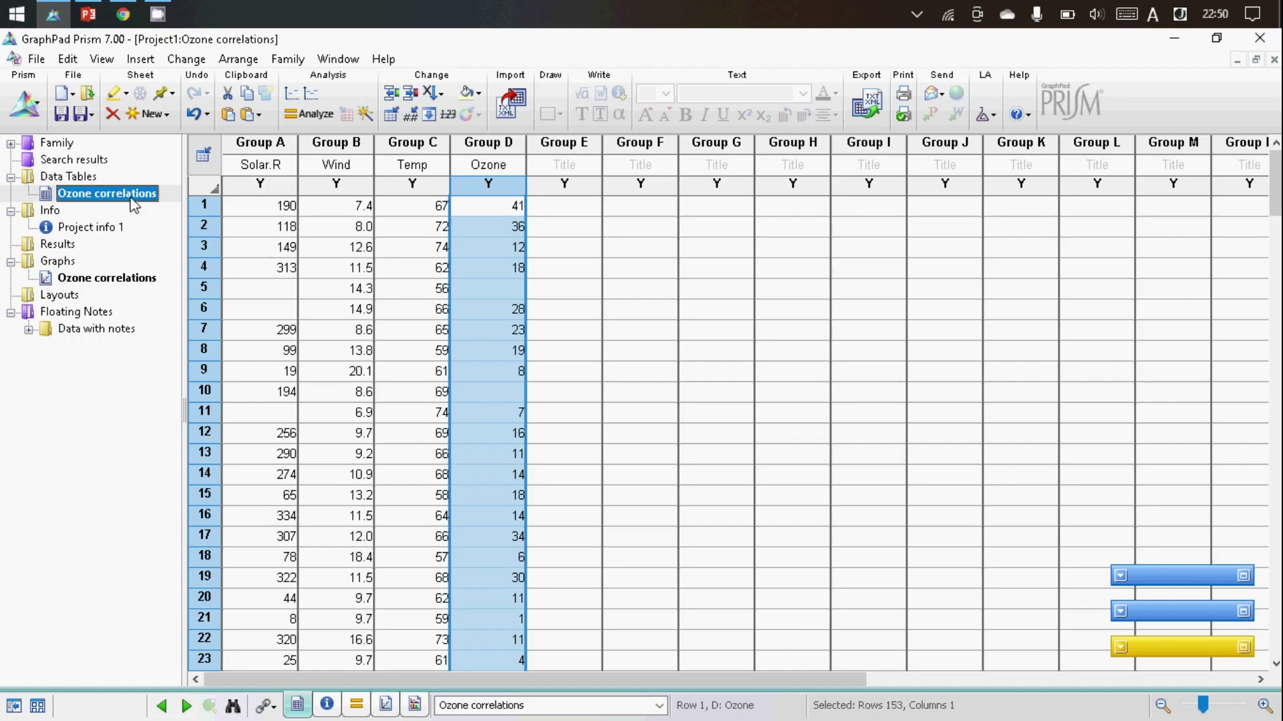
left_click(301, 115)
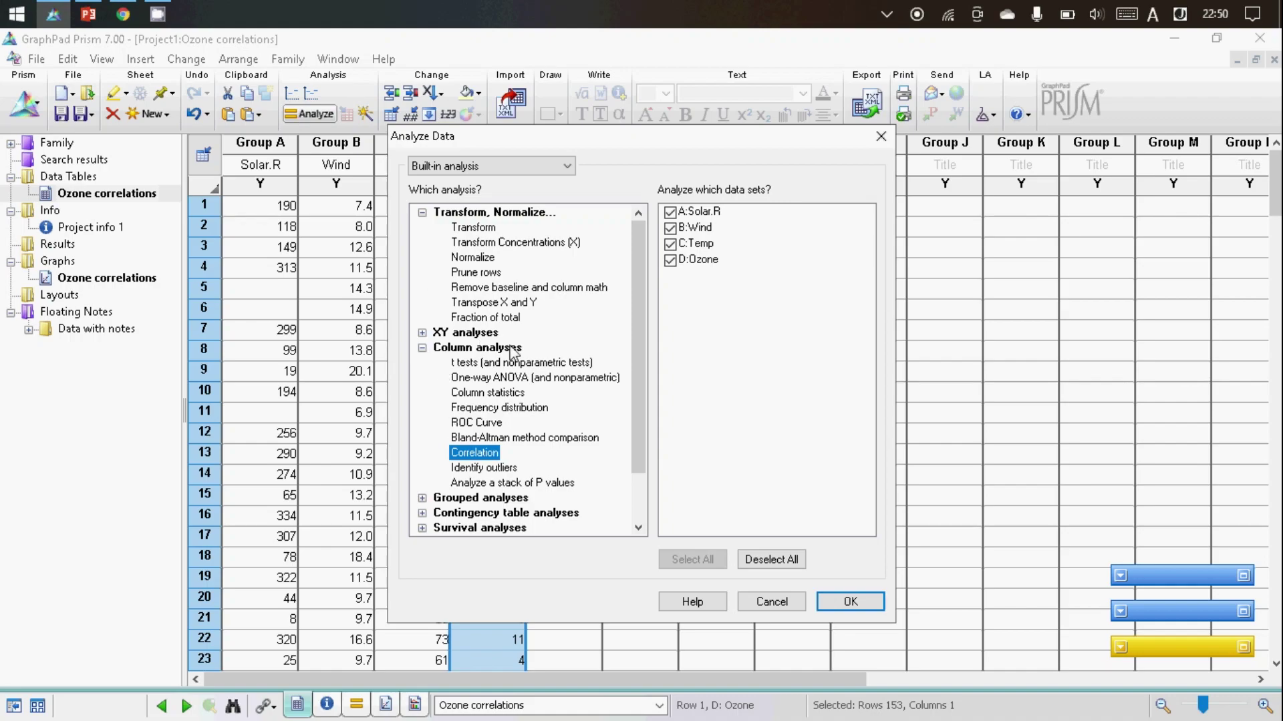
left_click(872, 608)
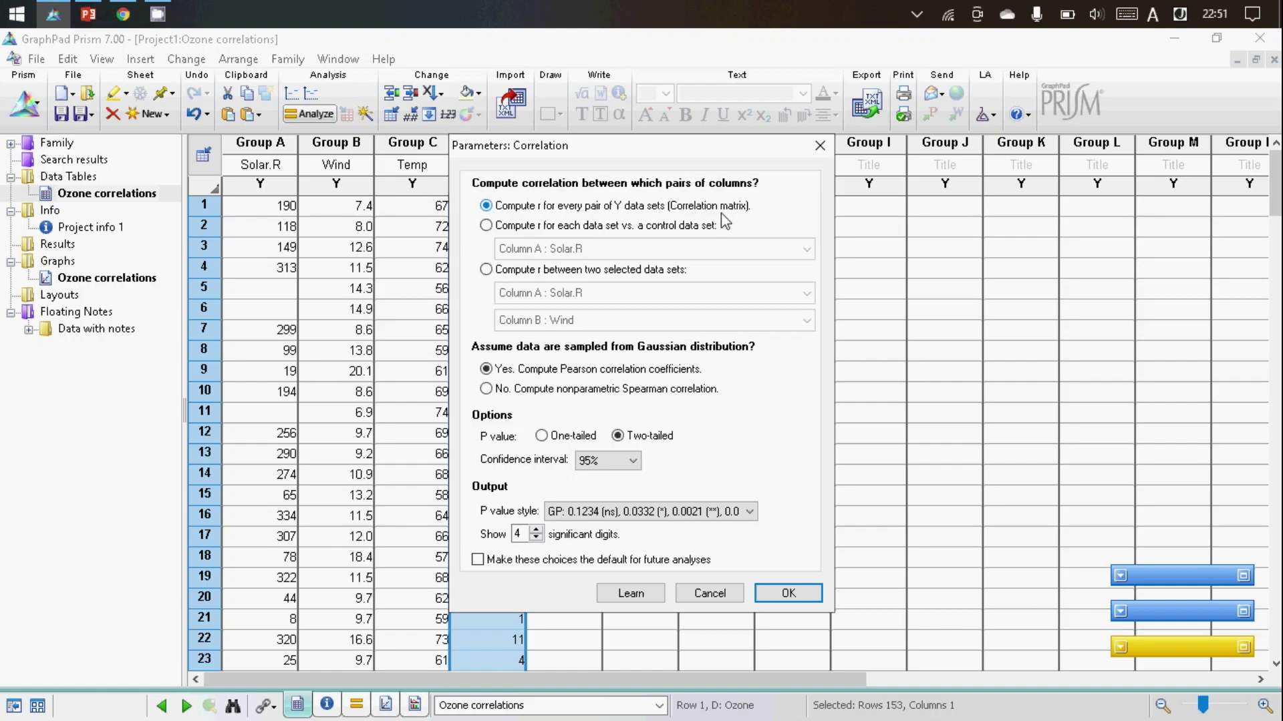
left_click(790, 595)
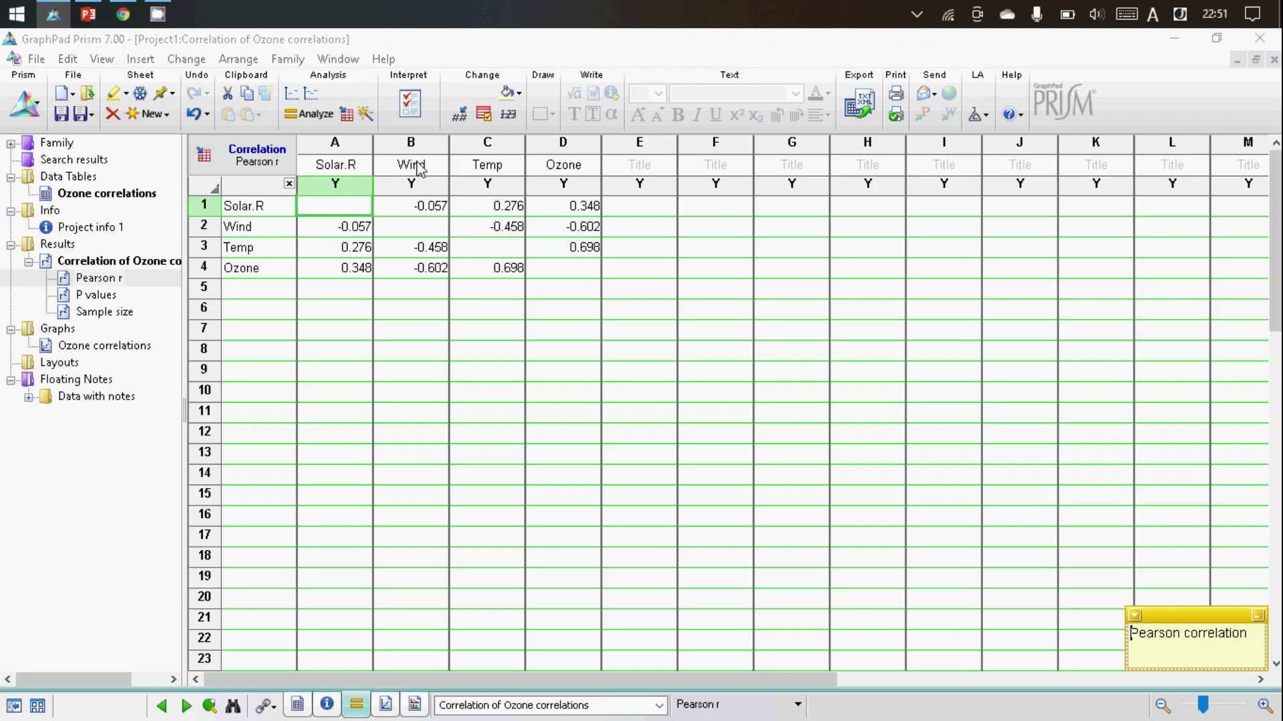
Review the correlation P values and sample sizes, then move on to the Ozone correlations graph.
left_click(421, 212)
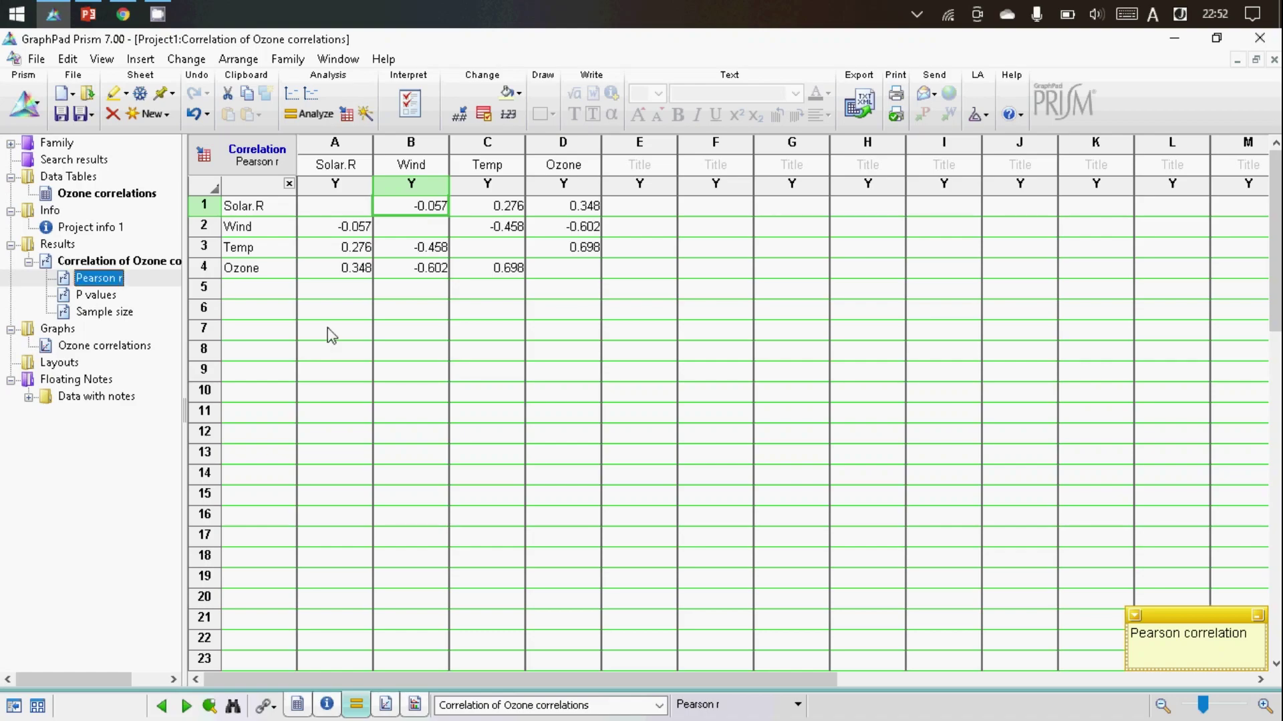
left_click(112, 297)
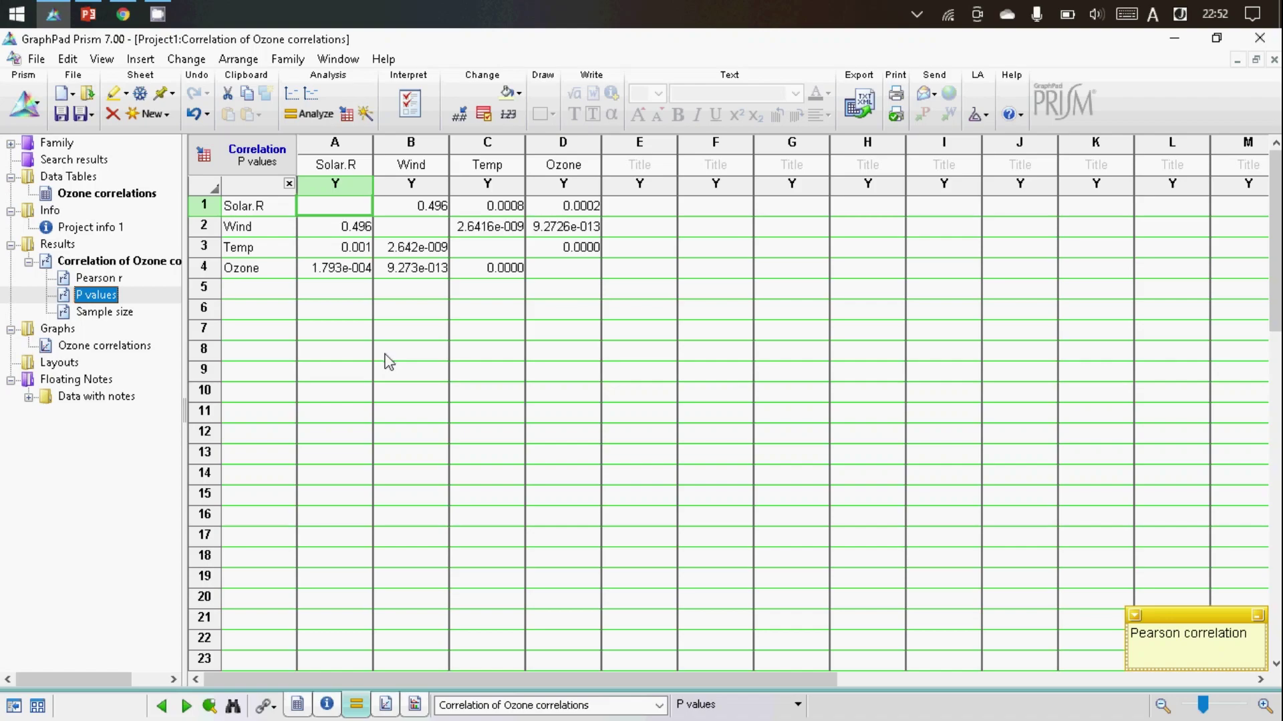
key("Down")
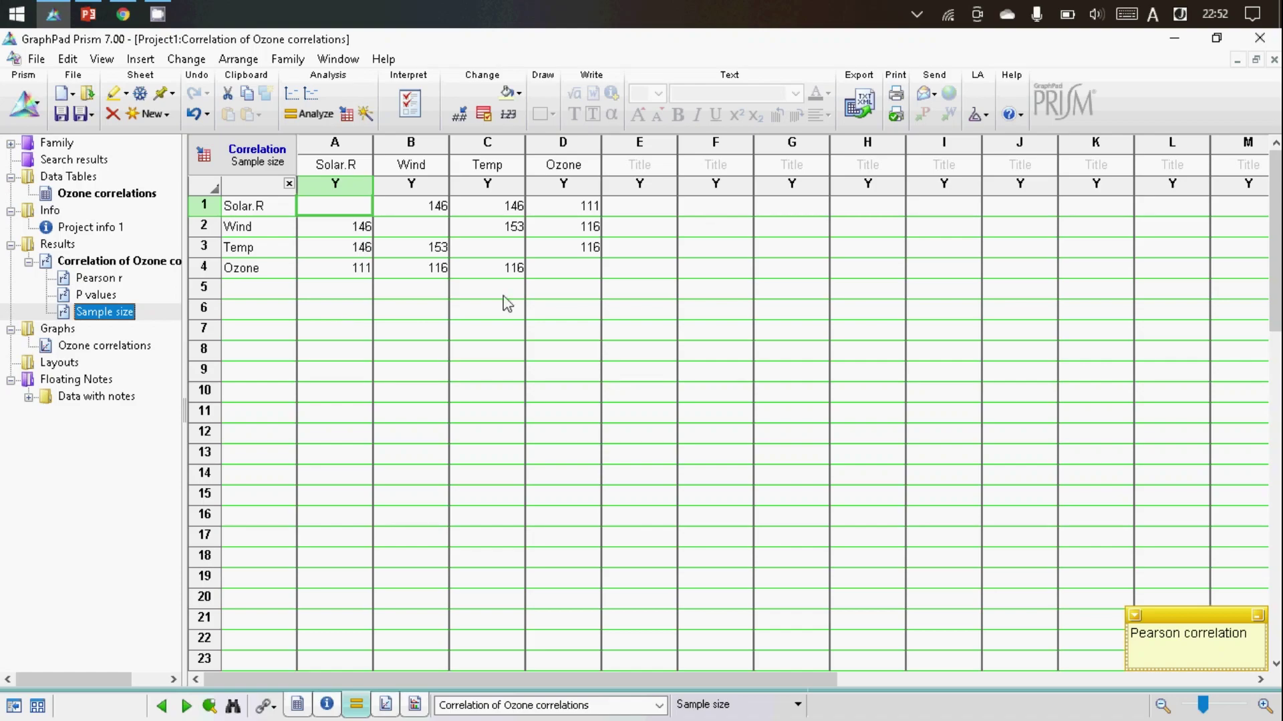
key("Down")
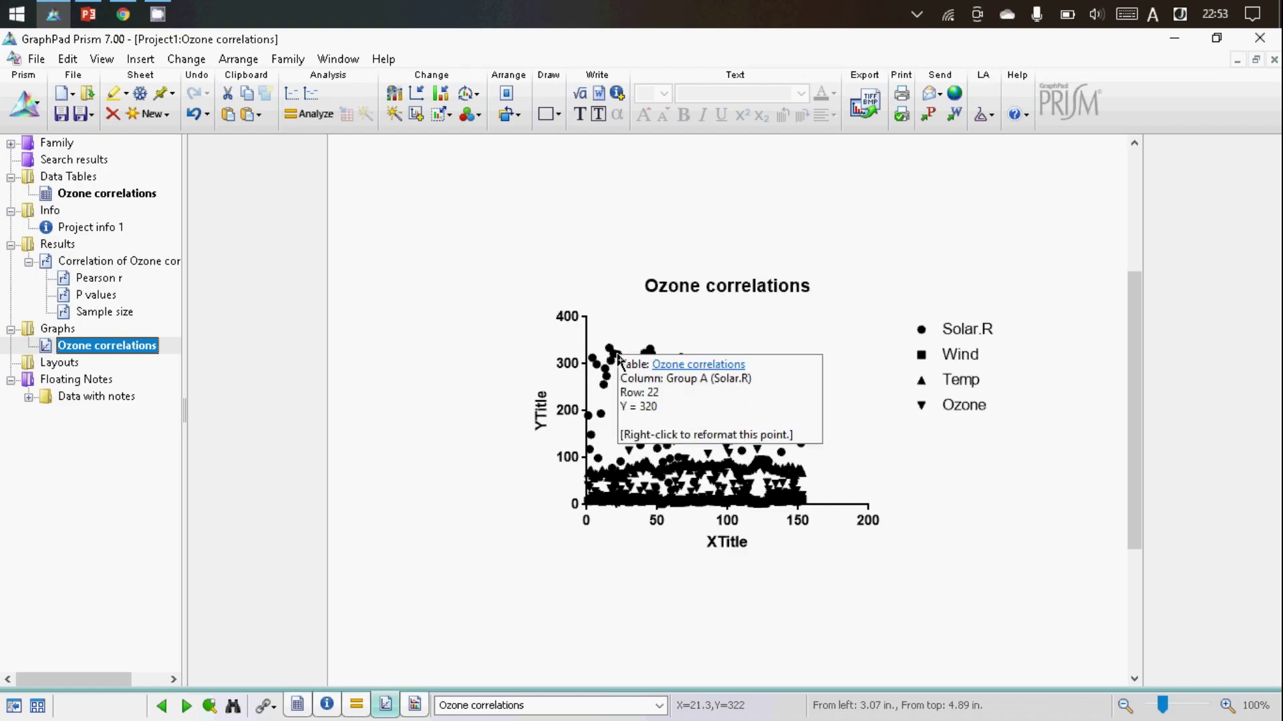
Colour the Solar.R symbols blue and the Wind symbols green in Format Graph.
left_click(618, 361)
double_click(618, 361)
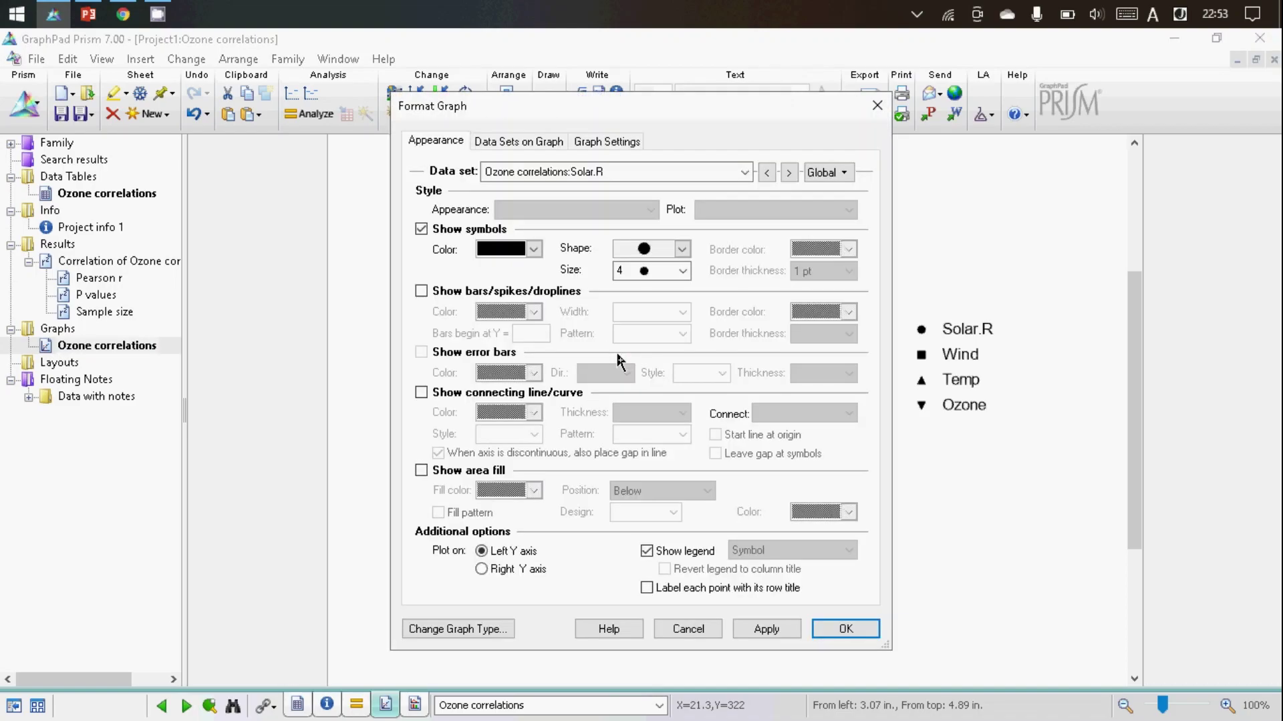
left_click(535, 250)
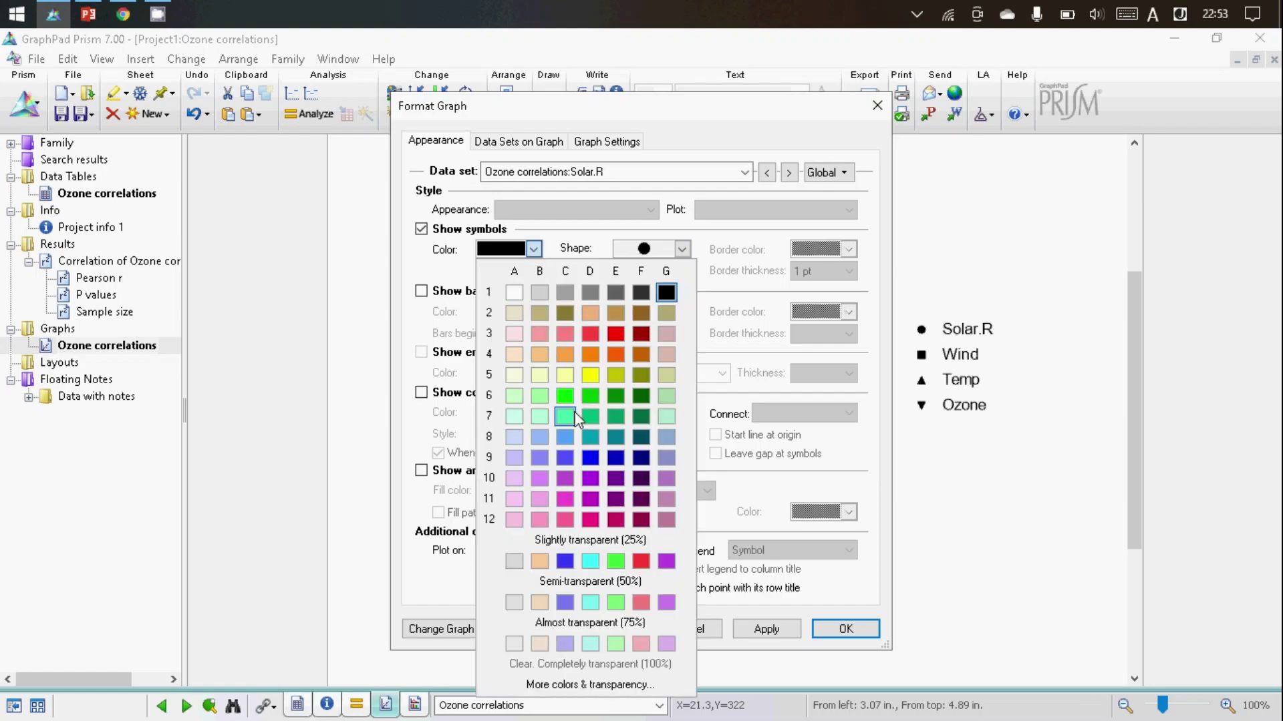
left_click(587, 455)
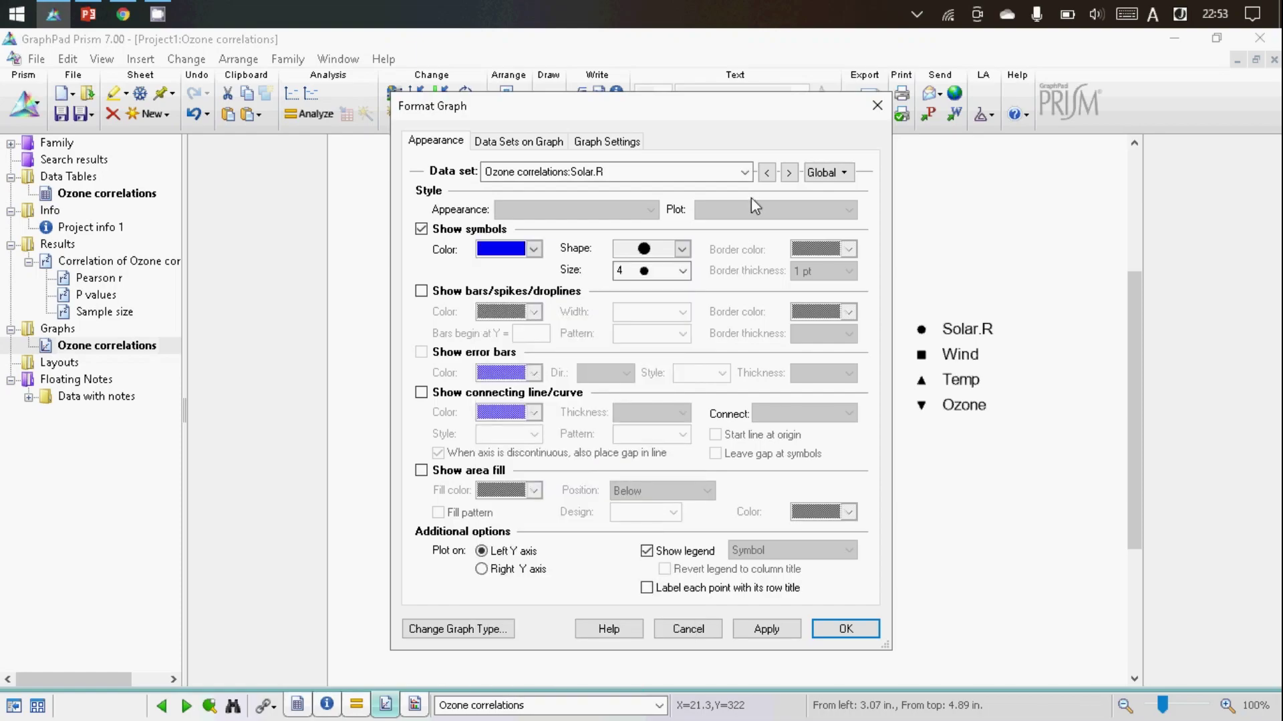
left_click(745, 172)
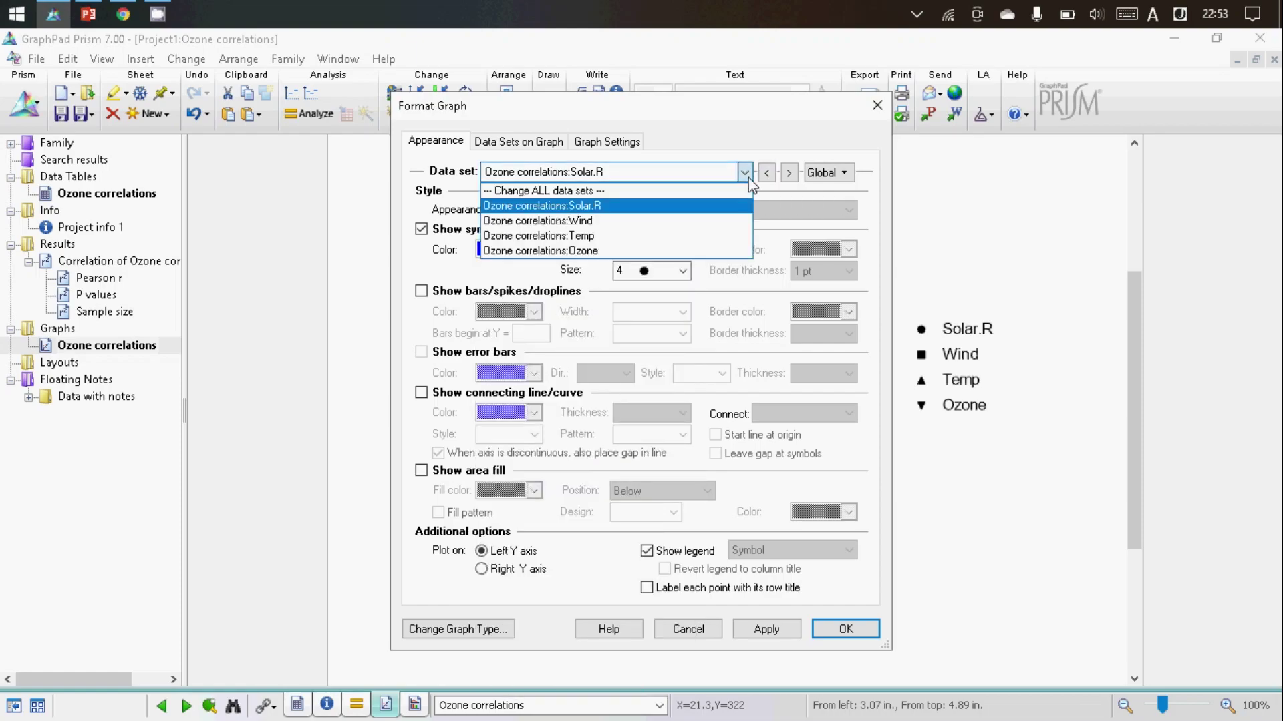
left_click(694, 220)
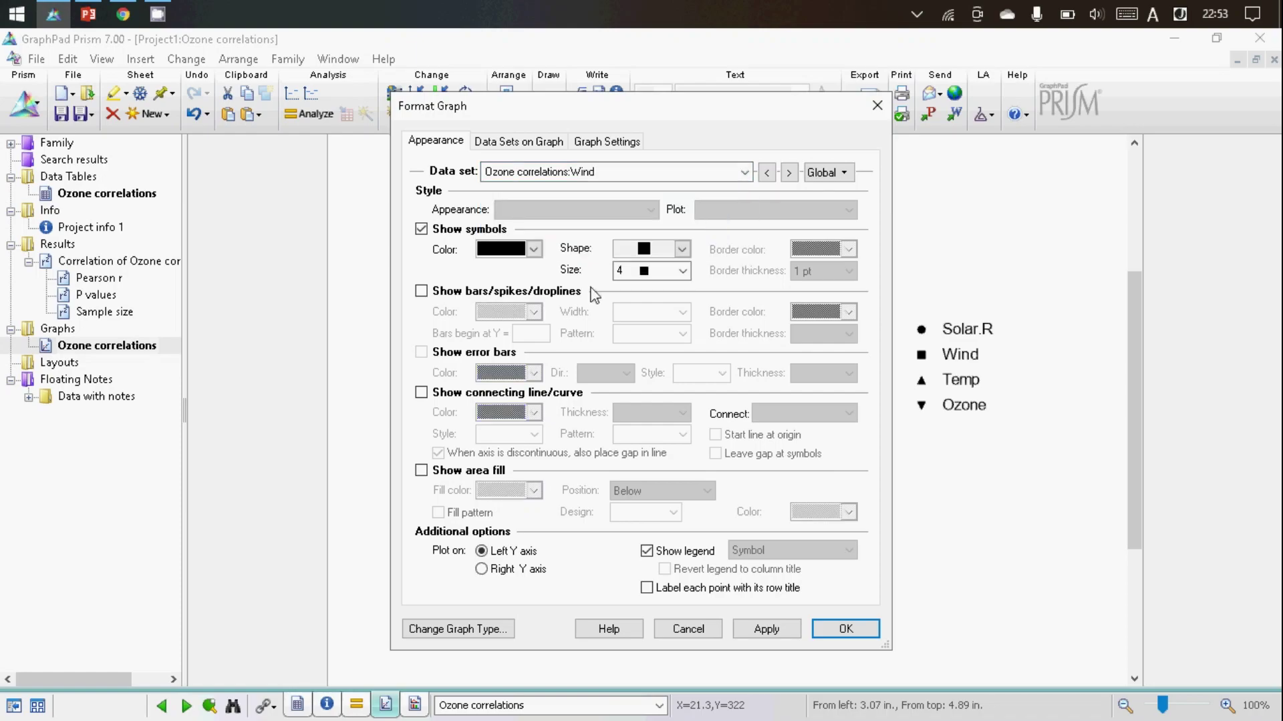
left_click(538, 251)
left_click(590, 396)
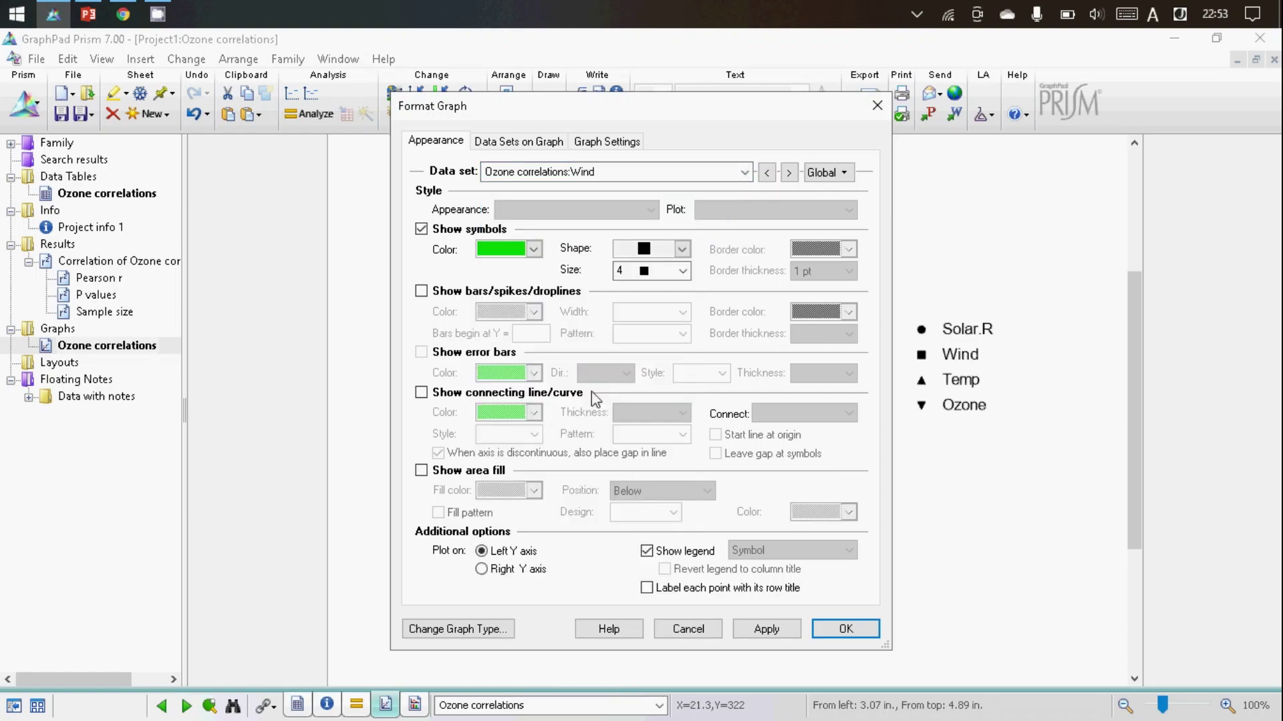
Colour the Temp symbols purple and the Ozone symbols yellow, and apply the changes.
left_click(744, 173)
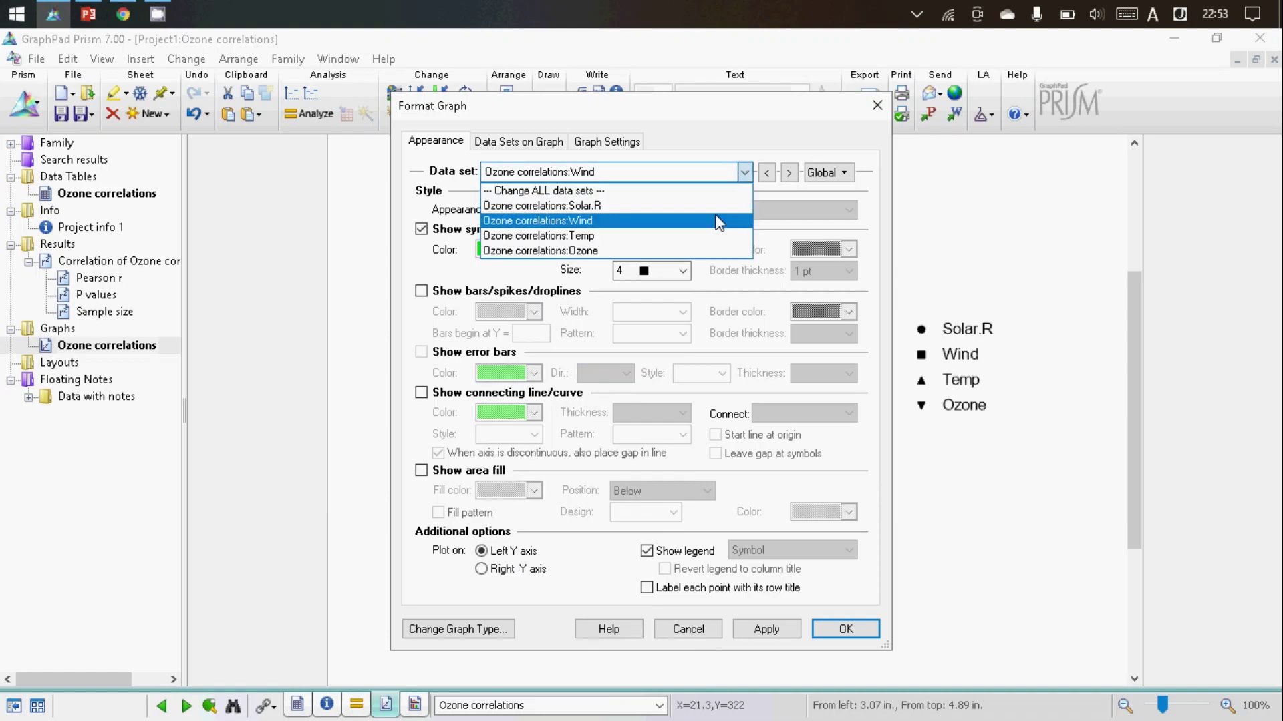
left_click(715, 235)
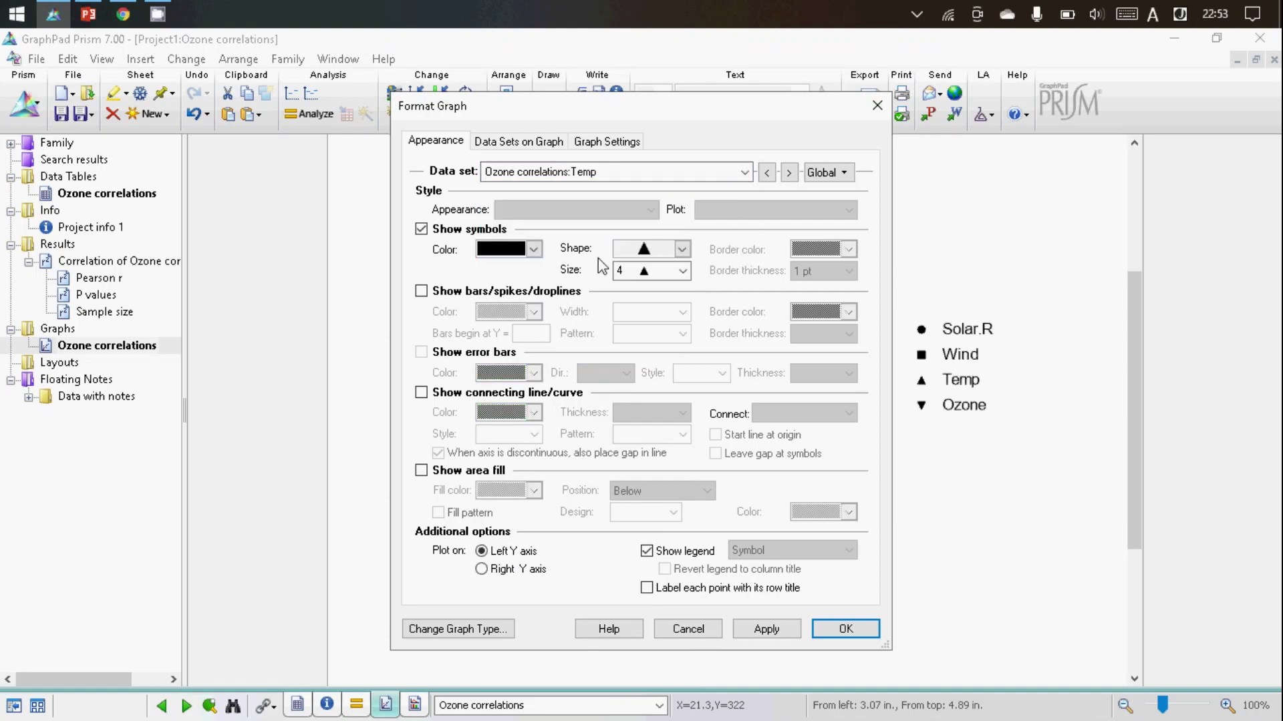
left_click(534, 249)
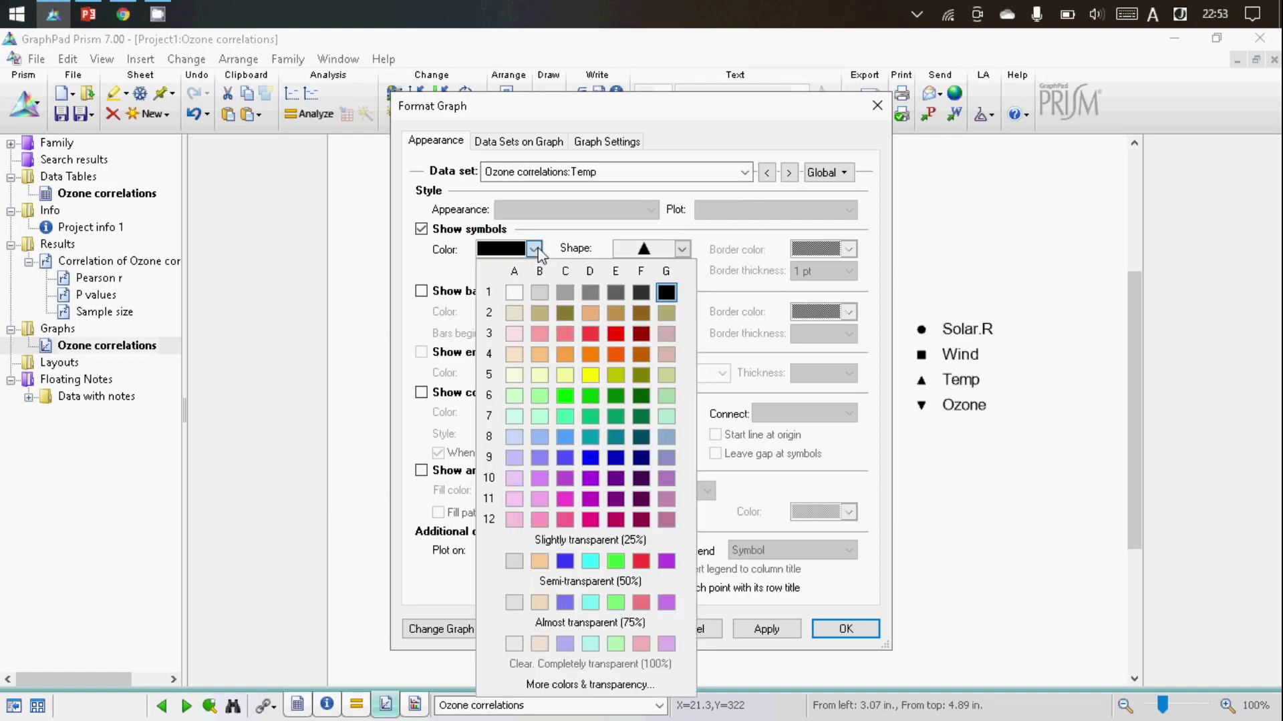
left_click(594, 479)
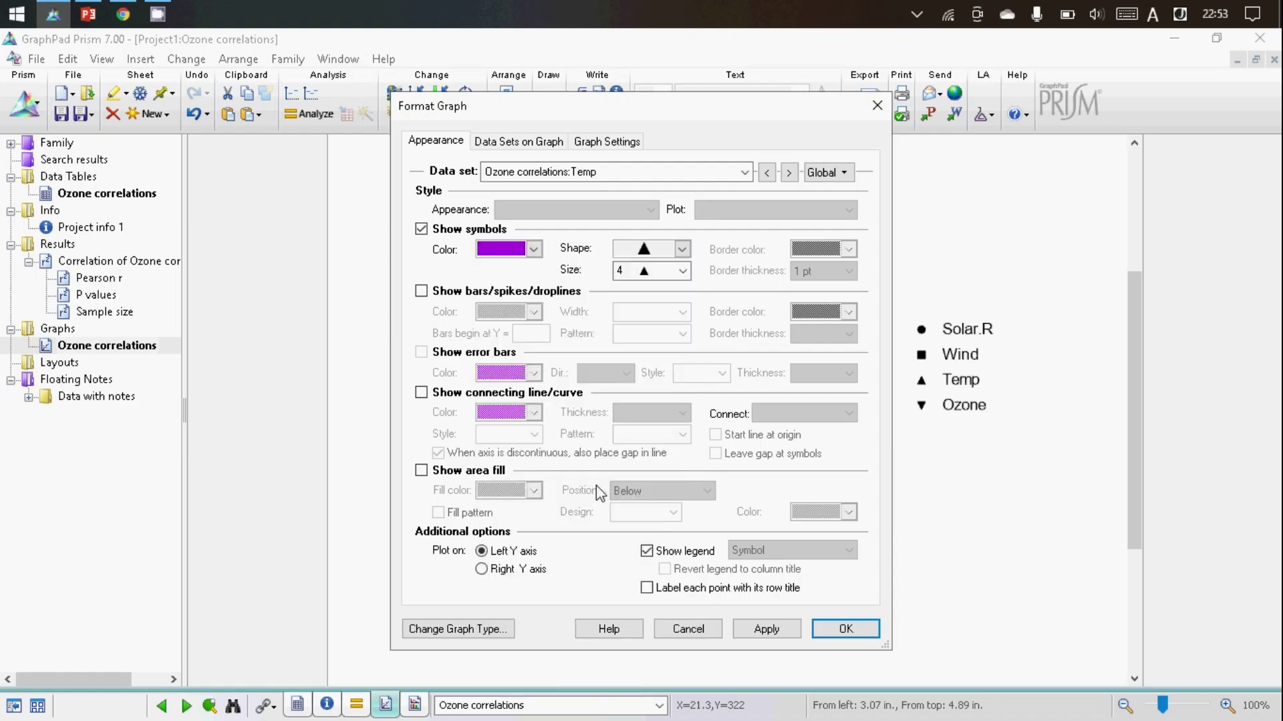
left_click(744, 173)
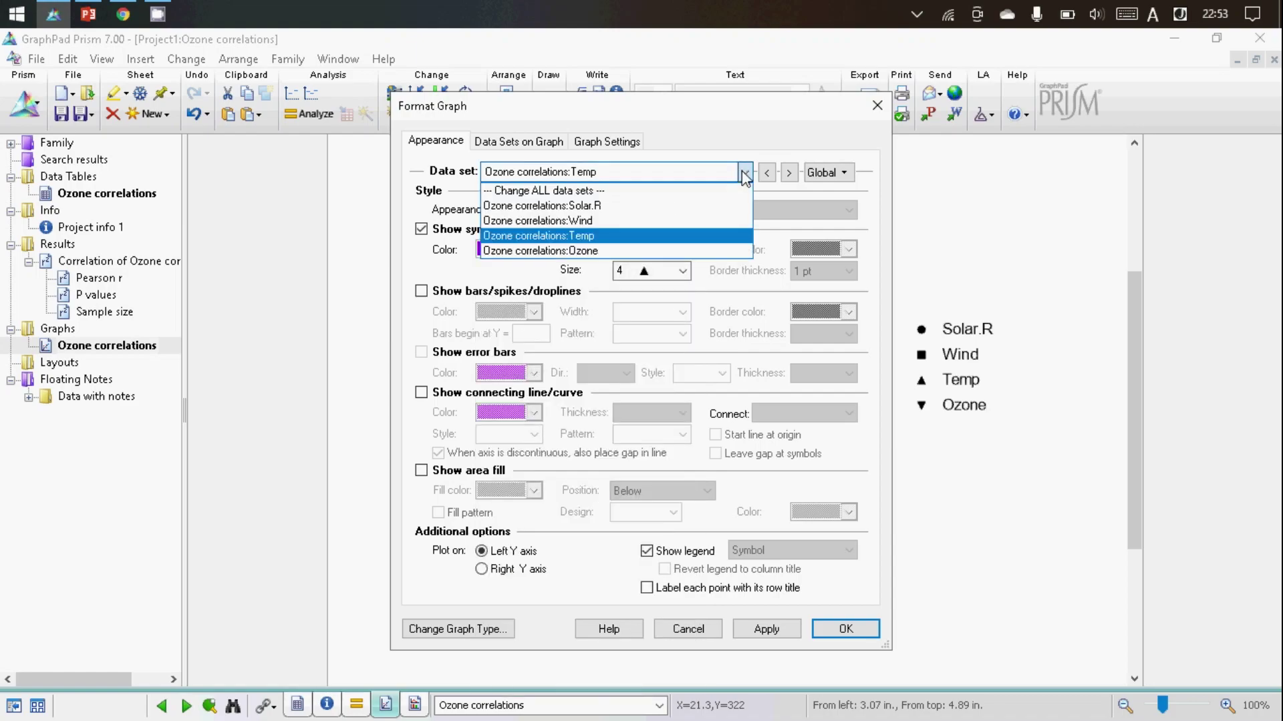
left_click(692, 250)
left_click(538, 248)
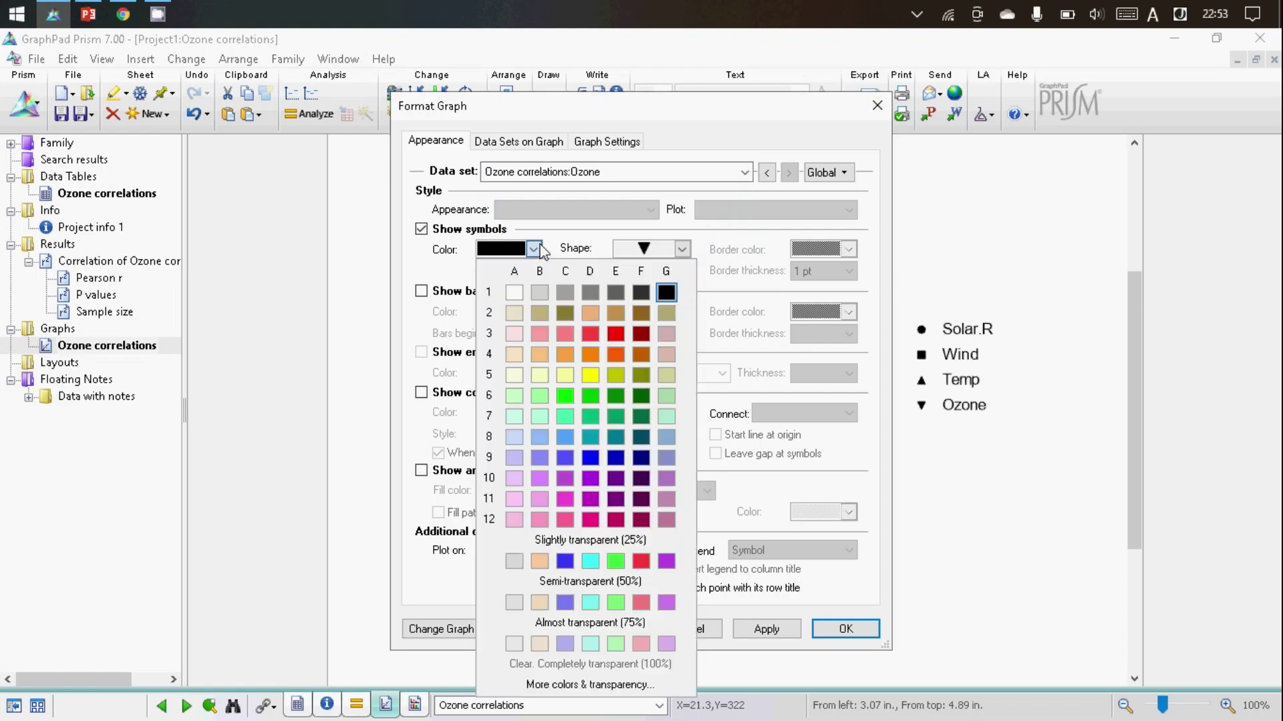
left_click(588, 379)
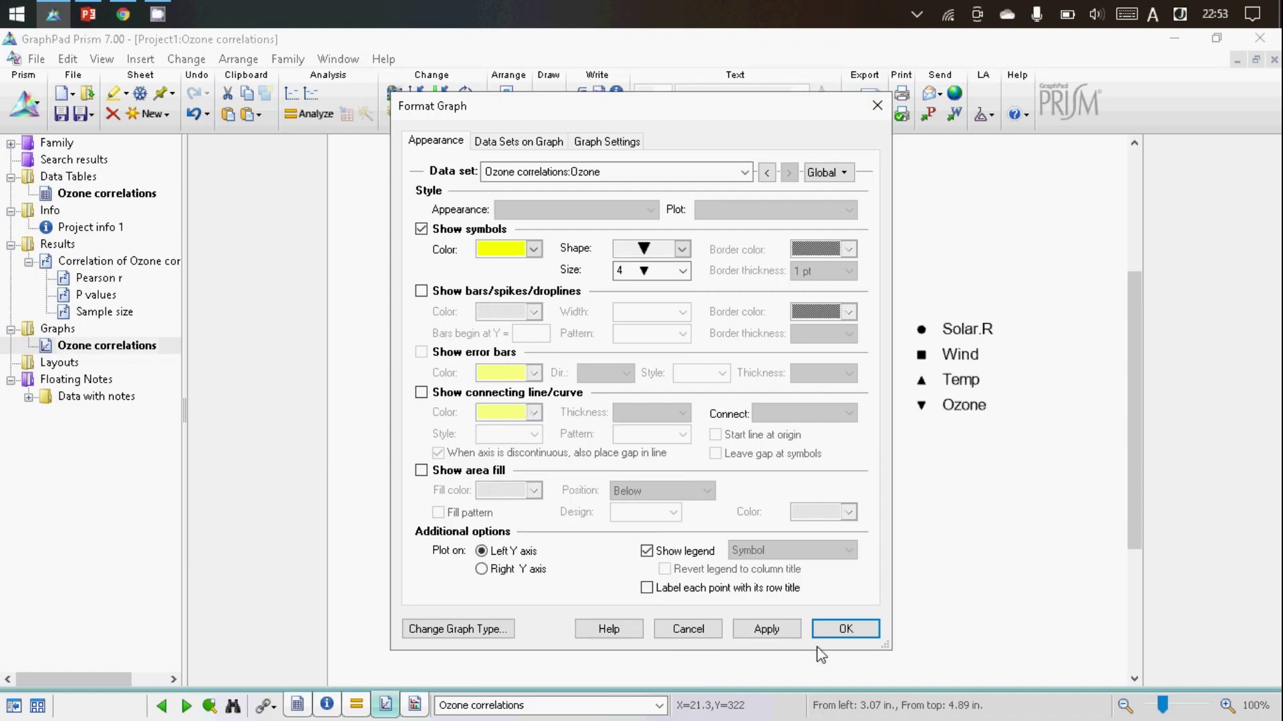
left_click(834, 632)
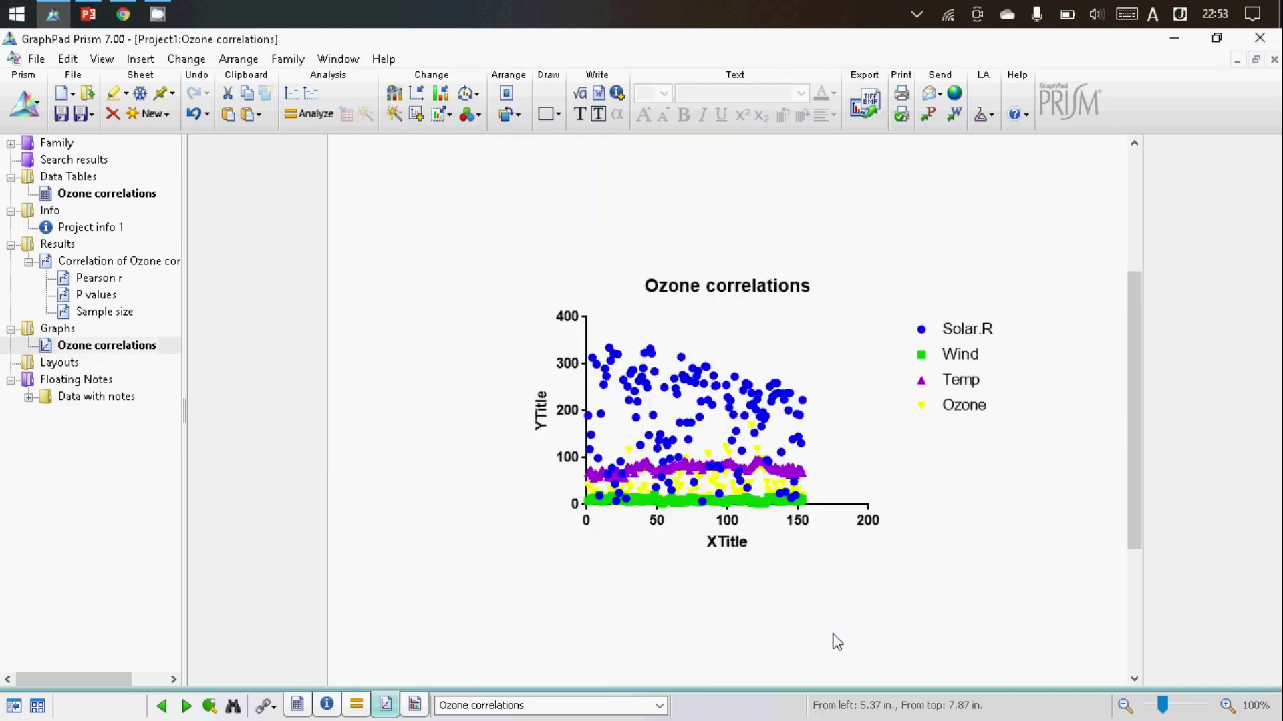